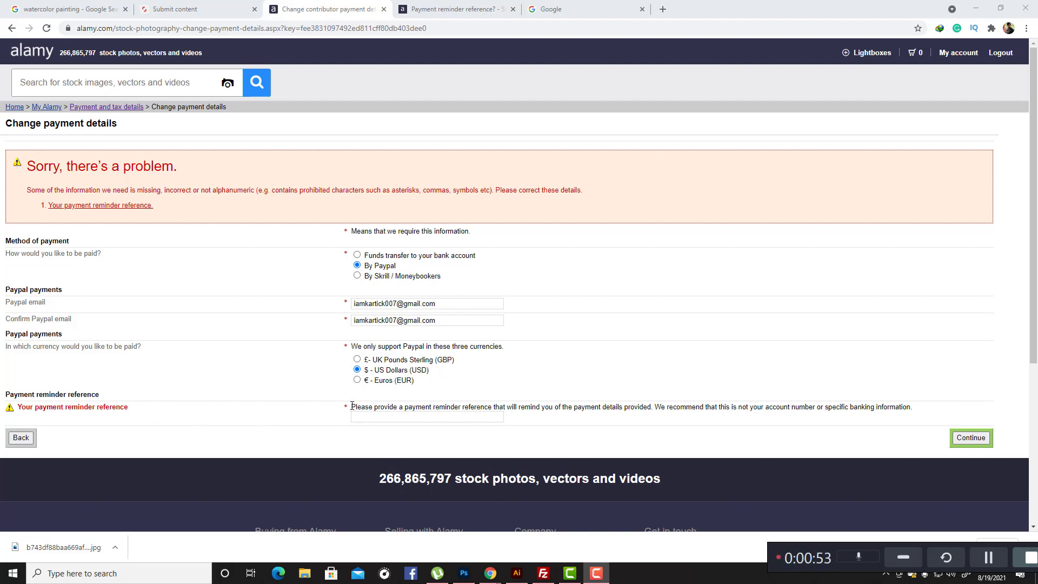
Examine the instructions for the payment reminder reference field, including the recommendation on account and banking information
{"action": "left_click_drag", "start_coordinate": [352, 405], "coordinate": [424, 414]}
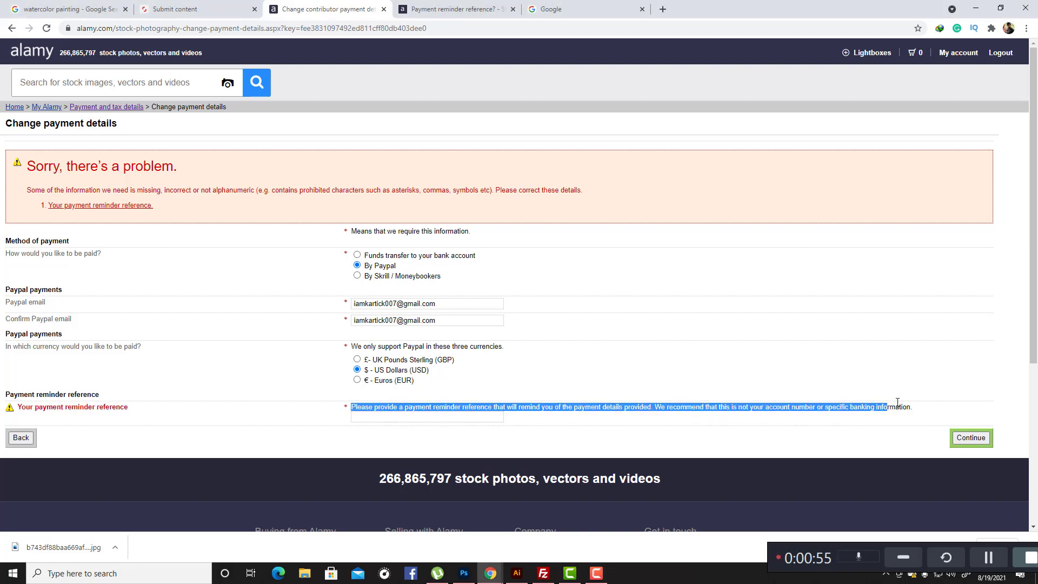
{"action": "triple_click", "coordinate": [852, 407]}
{"action": "left_click", "coordinate": [362, 417]}
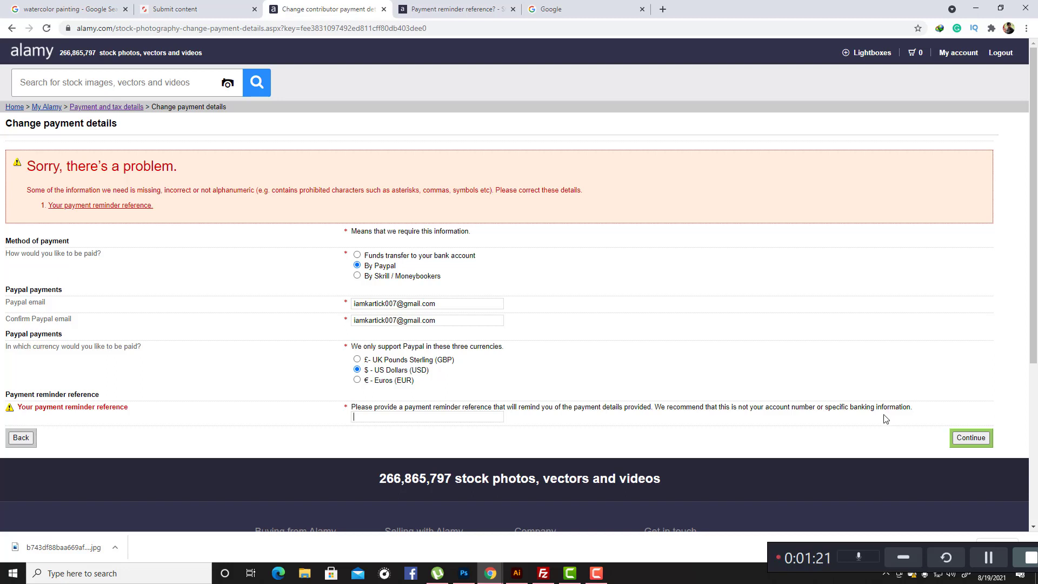
{"action": "left_click_drag", "start_coordinate": [655, 407], "coordinate": [910, 410]}
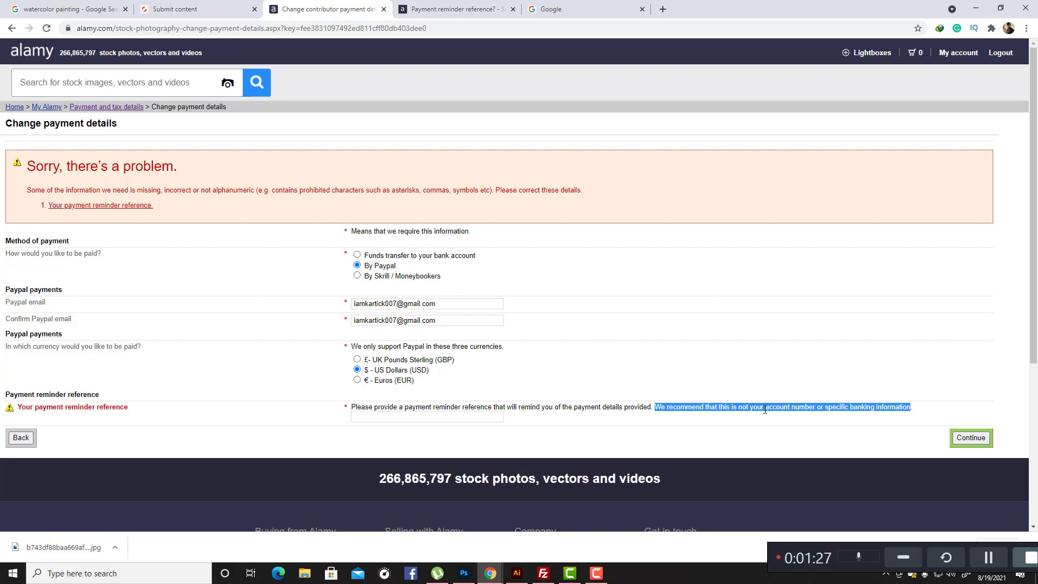
{"action": "left_click_drag", "start_coordinate": [766, 409], "coordinate": [913, 411]}
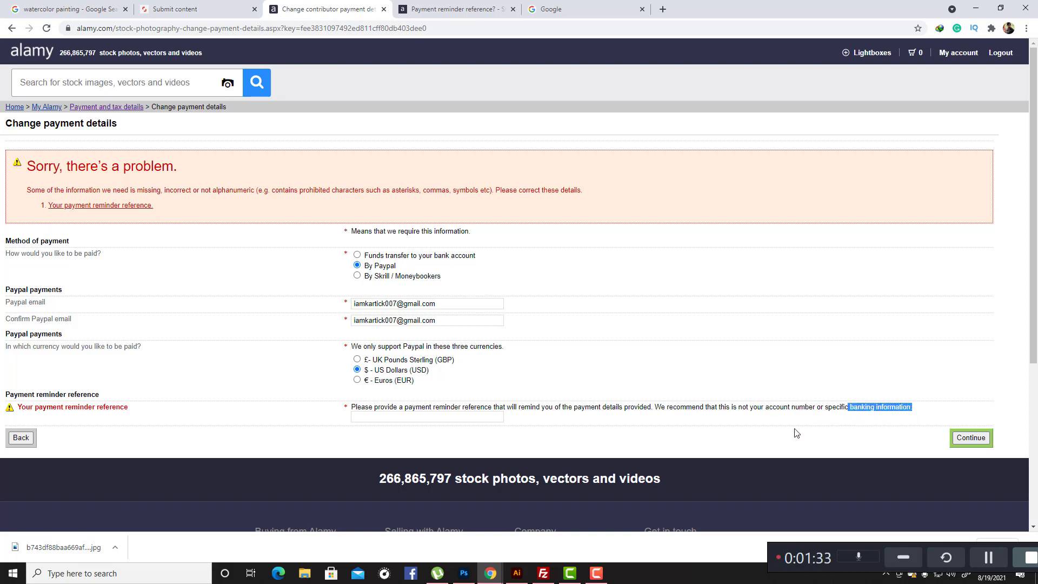
{"action": "left_click", "coordinate": [737, 423]}
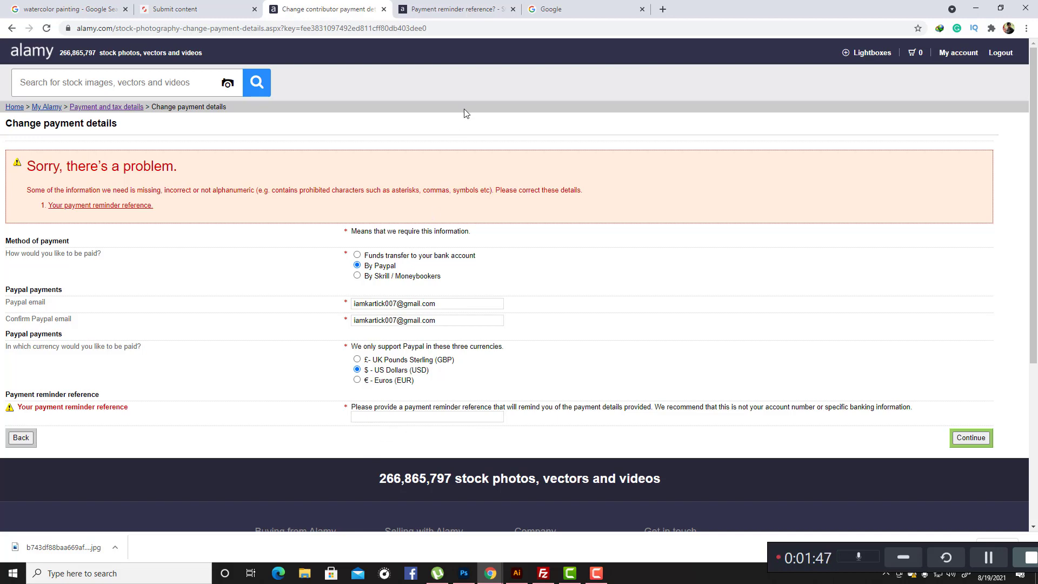
Switch to the "Payment reminder reference?" forum thread and read the opening question from its beginning
{"action": "left_click", "coordinate": [435, 9]}
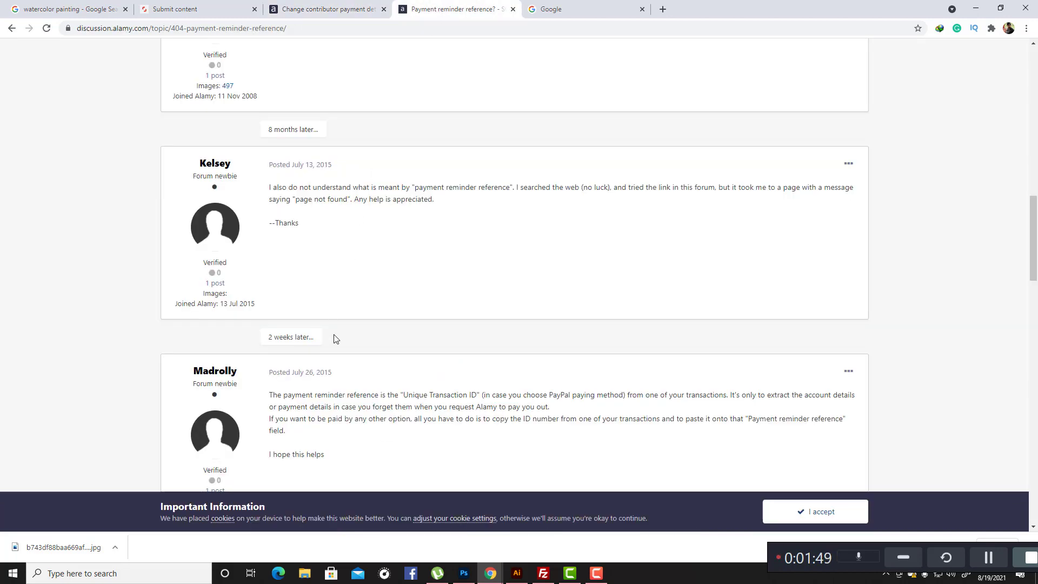
{"action": "scroll", "coordinate": [335, 341], "scroll_direction": "up", "scroll_amount": 5}
{"action": "scroll", "coordinate": [335, 341], "scroll_direction": "up", "scroll_amount": 10}
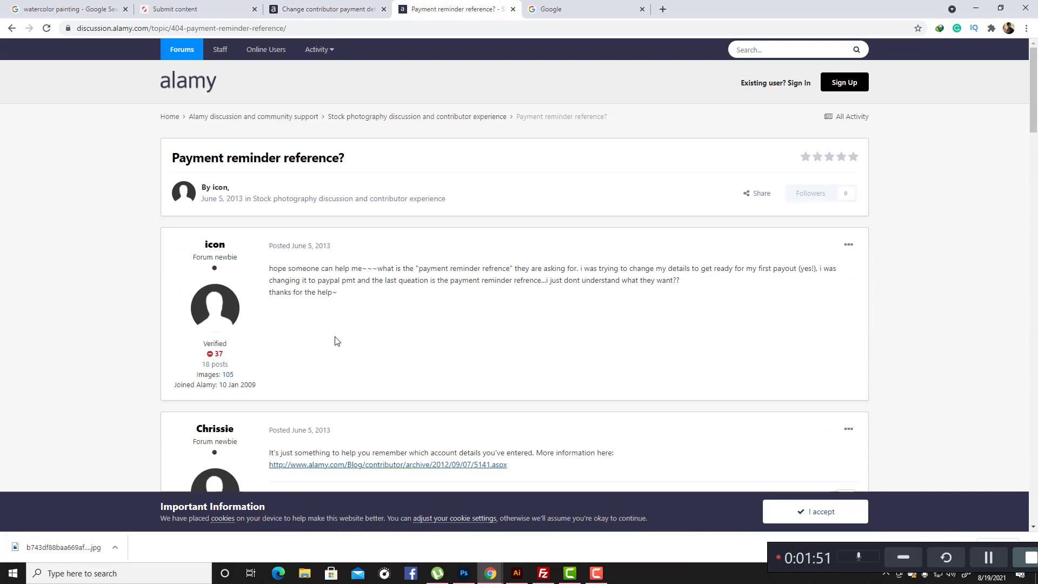
{"action": "scroll", "coordinate": [367, 340], "scroll_direction": "down", "scroll_amount": 5}
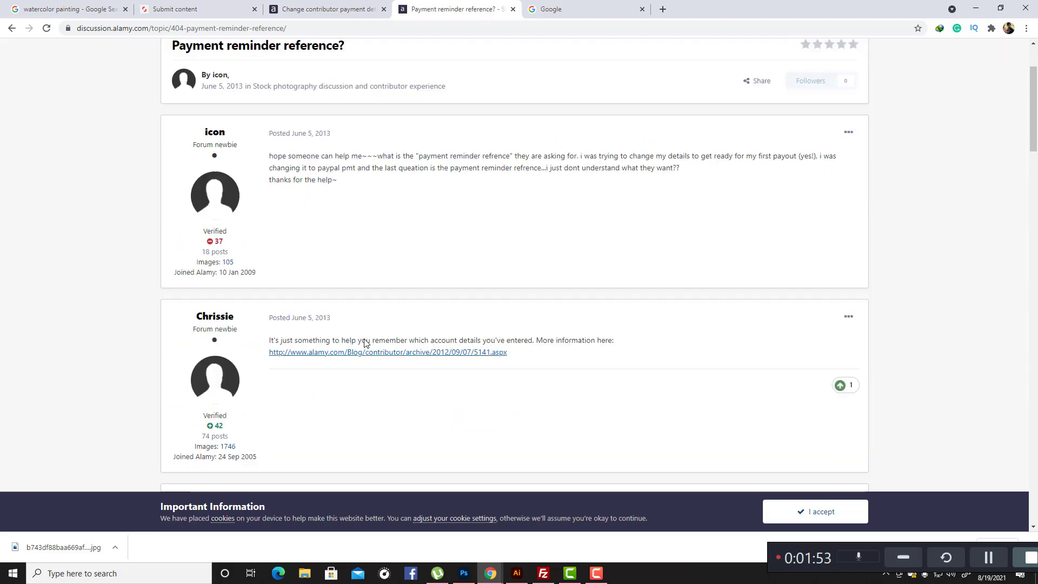
{"action": "scroll", "coordinate": [364, 342], "scroll_direction": "up", "scroll_amount": 3}
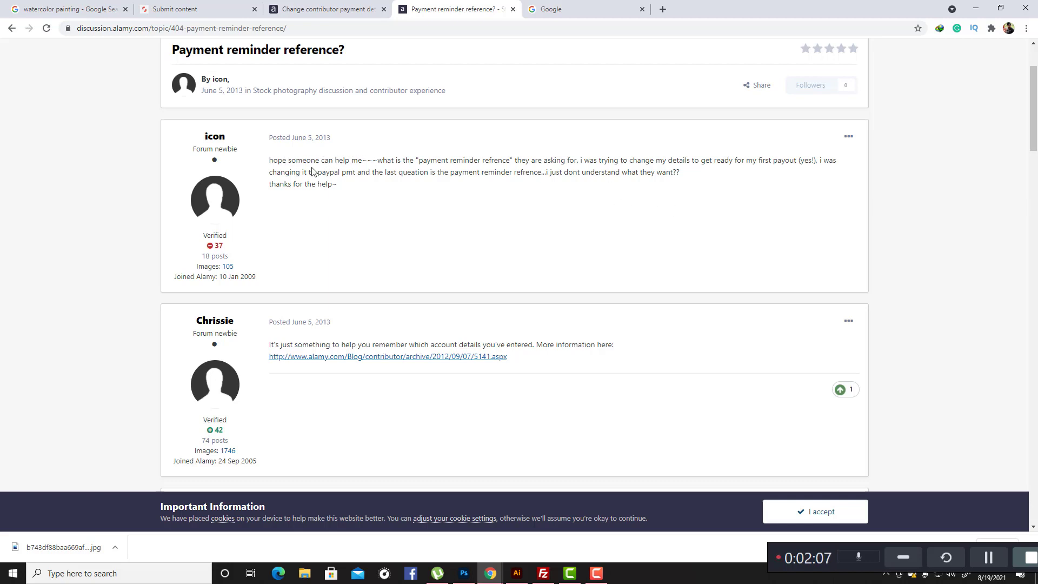
{"action": "left_click_drag", "start_coordinate": [421, 161], "coordinate": [507, 161]}
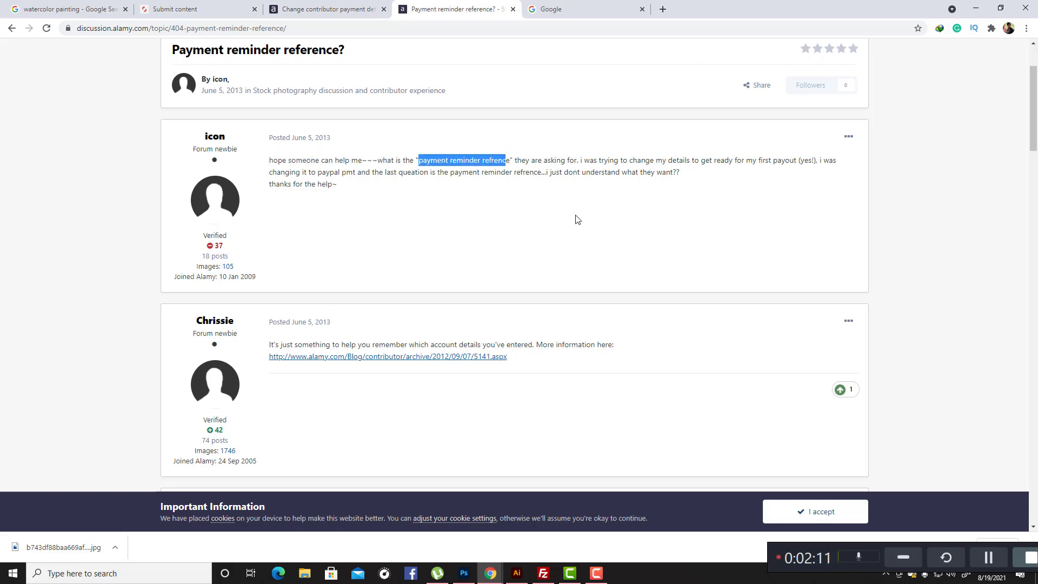
{"action": "left_click", "coordinate": [503, 249]}
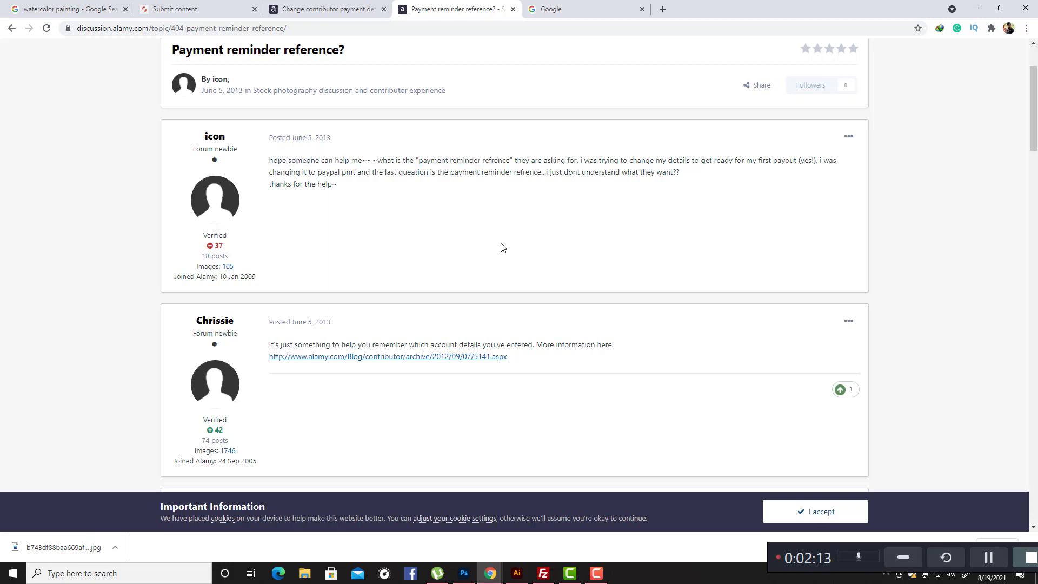
{"action": "scroll", "coordinate": [500, 235], "scroll_direction": "down", "scroll_amount": 1}
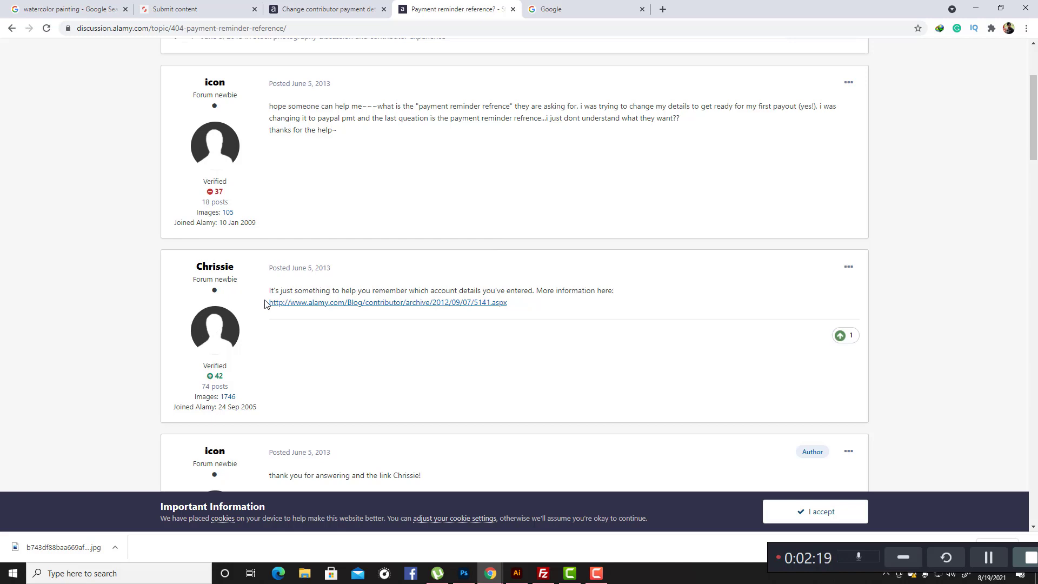
Open the Alamy blog link from the first reply in a new tab, view the page and close it
{"action": "right_click", "coordinate": [392, 306]}
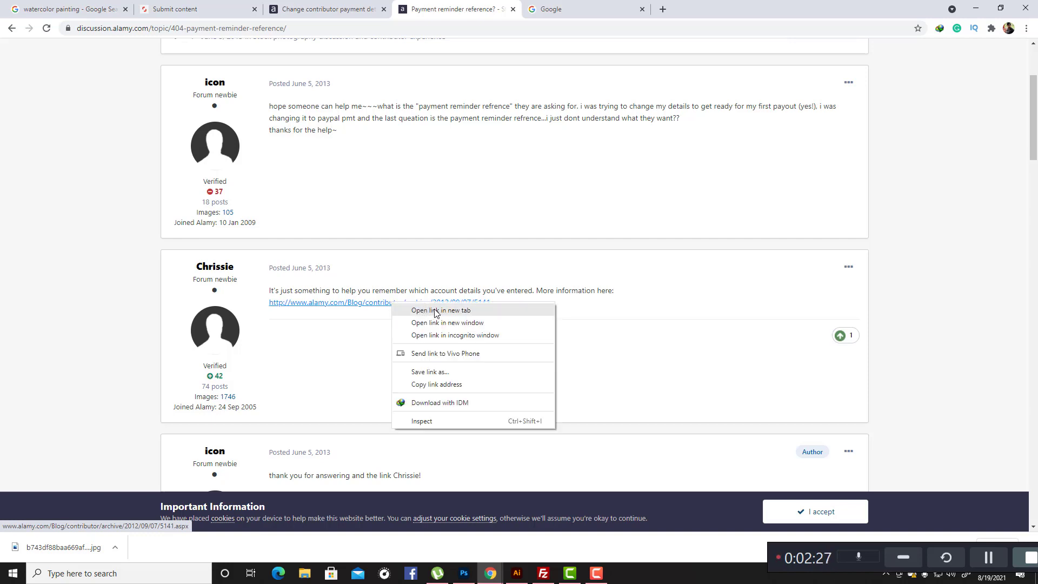
{"action": "left_click", "coordinate": [433, 312]}
{"action": "left_click", "coordinate": [625, 16]}
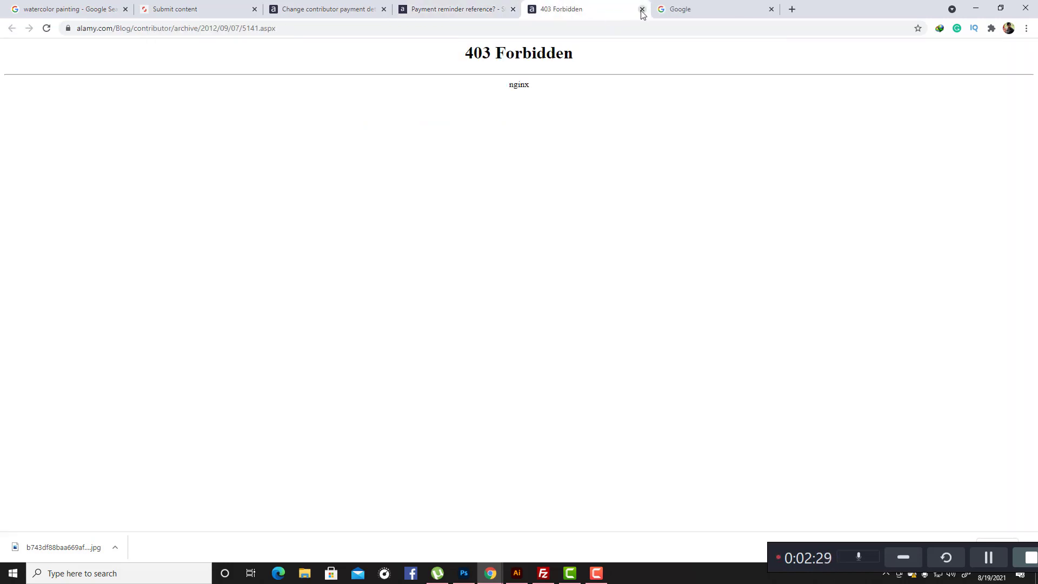
{"action": "left_click", "coordinate": [643, 10]}
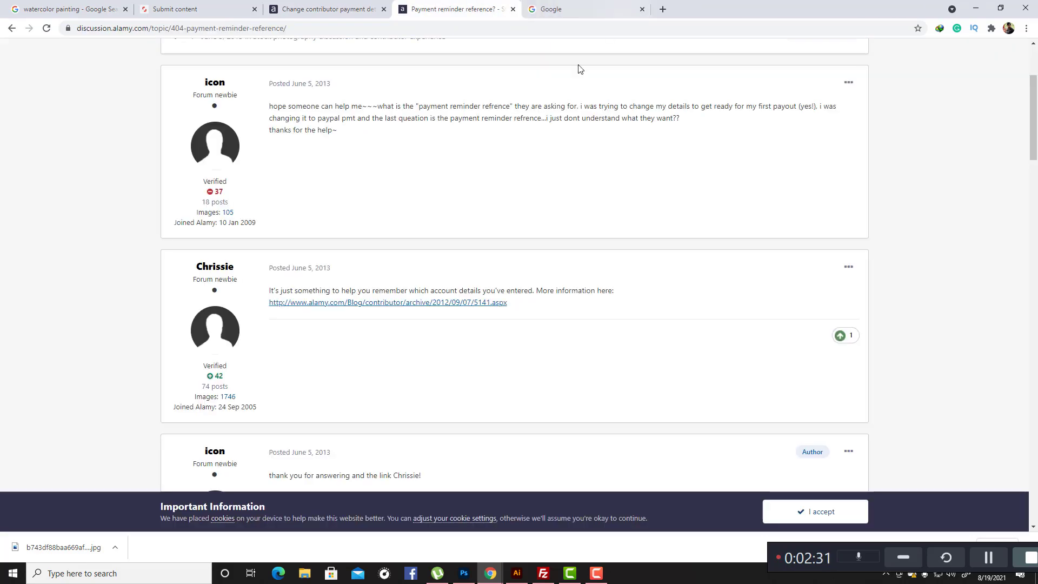
Read the next replies in the thread, including the November 1, 2014 comment about the blog link
{"action": "scroll", "coordinate": [459, 309], "scroll_direction": "down", "scroll_amount": 5}
{"action": "scroll", "coordinate": [413, 295], "scroll_direction": "up", "scroll_amount": 1}
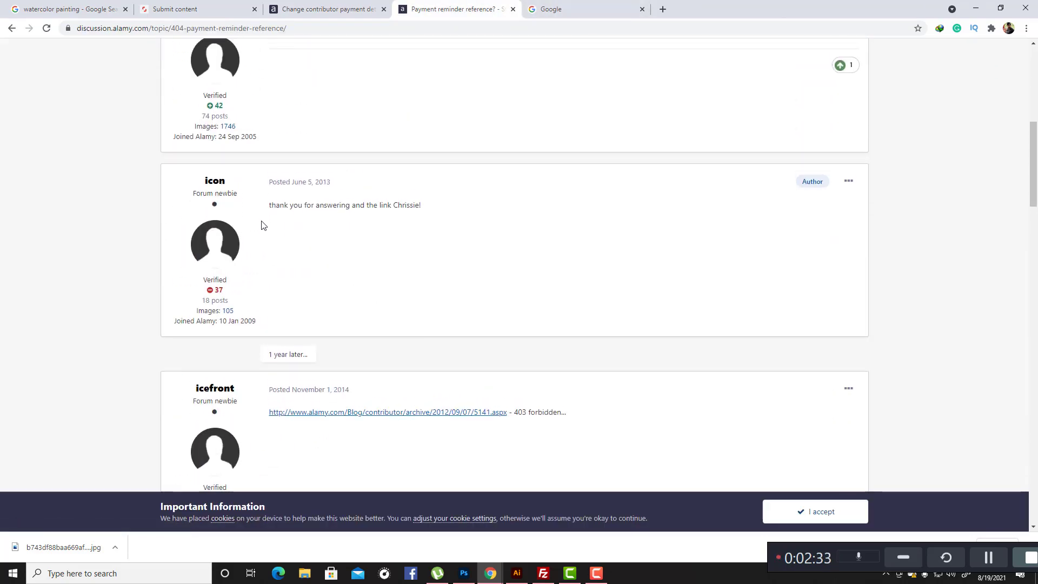
{"action": "scroll", "coordinate": [417, 322], "scroll_direction": "down", "scroll_amount": 4}
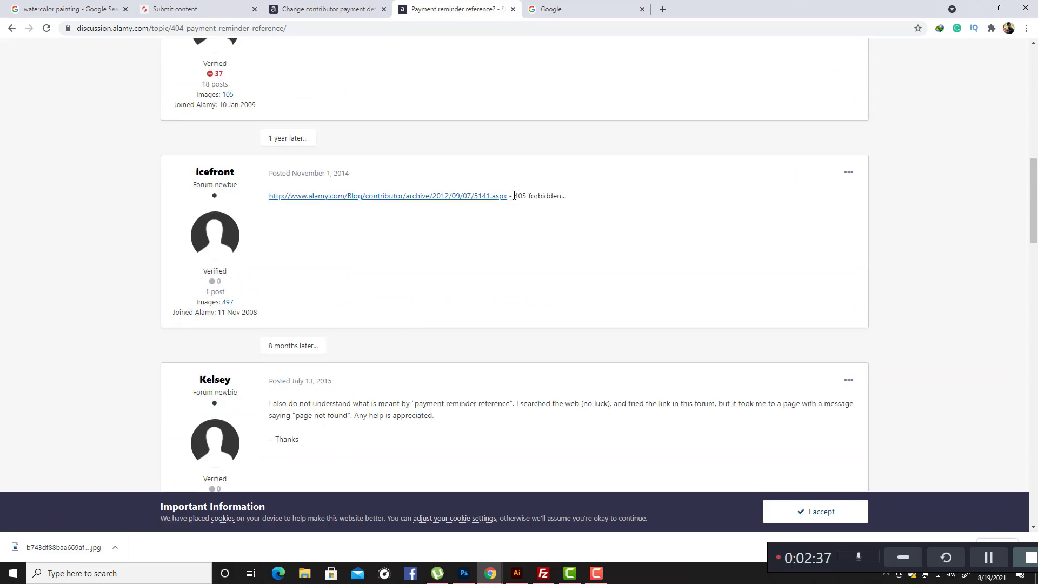
{"action": "left_click_drag", "start_coordinate": [515, 195], "coordinate": [557, 194]}
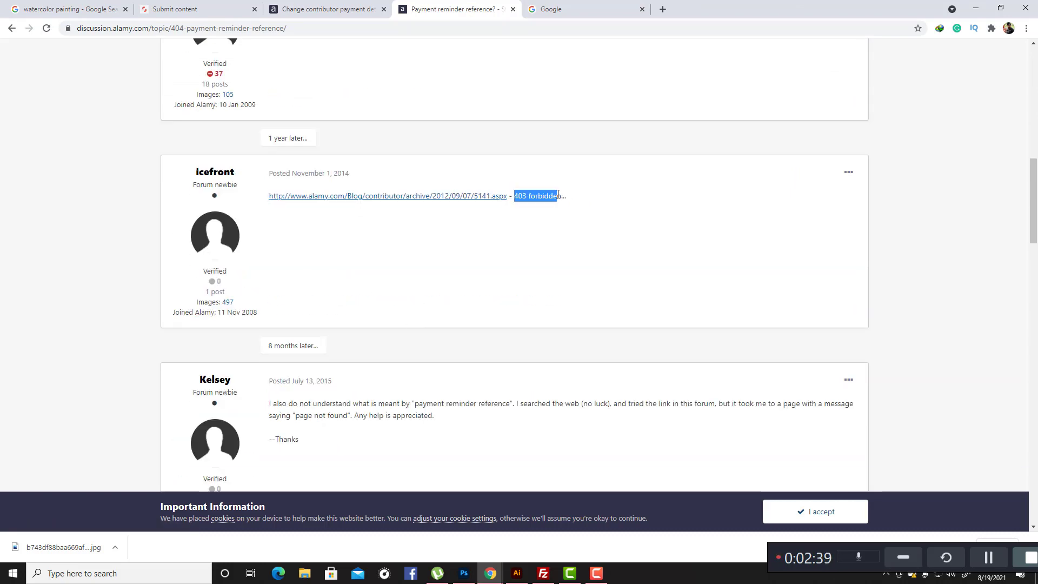
{"action": "left_click", "coordinate": [583, 255]}
Read the July 26, 2015 reply about the payment reminder reference and highlight "Unique Transaction ID"
{"action": "scroll", "coordinate": [579, 267], "scroll_direction": "down", "scroll_amount": 4}
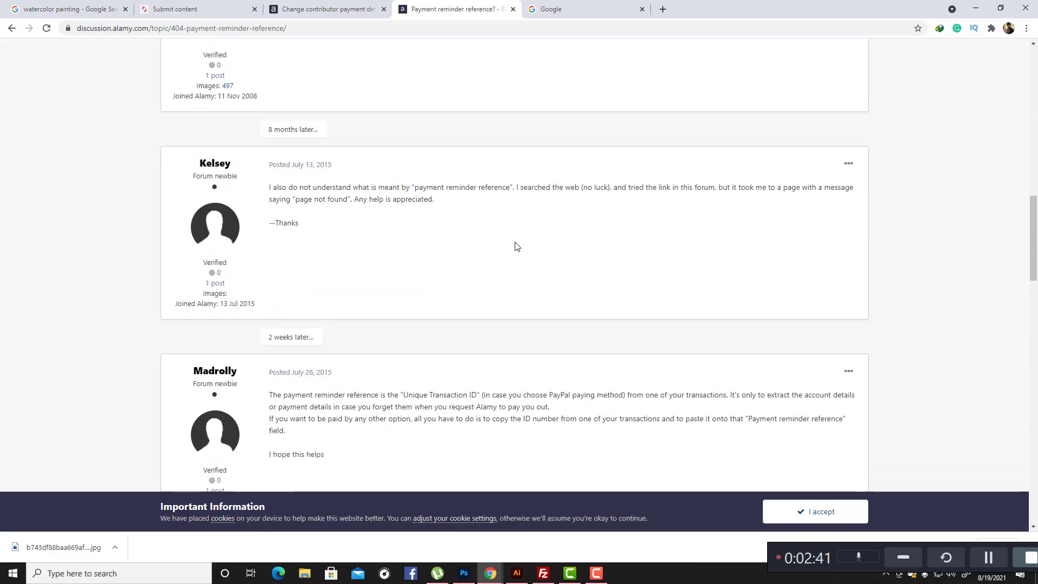
{"action": "scroll", "coordinate": [516, 246], "scroll_direction": "down", "scroll_amount": 1}
{"action": "scroll", "coordinate": [516, 246], "scroll_direction": "down", "scroll_amount": 2}
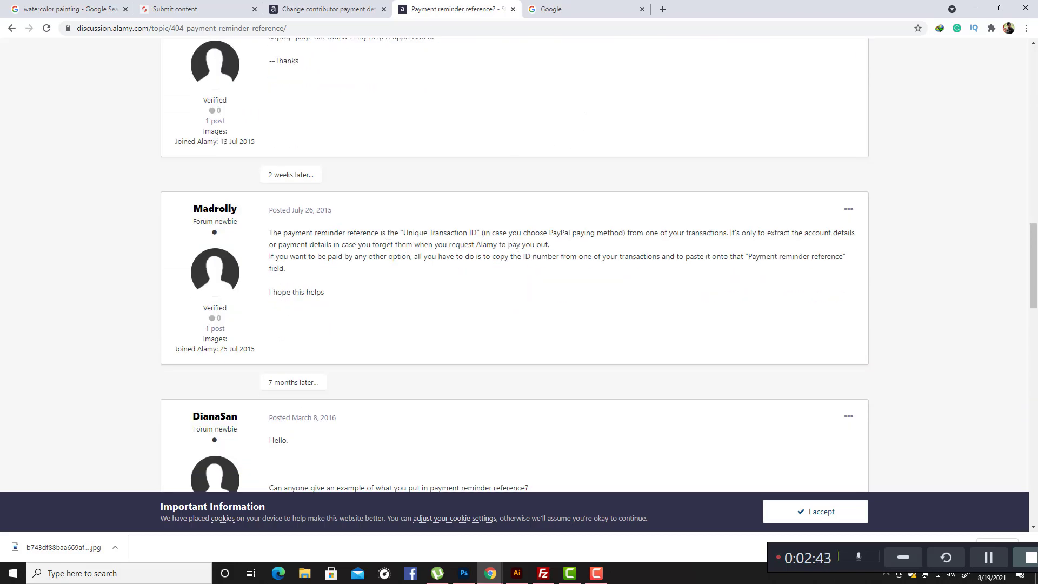
{"action": "left_click_drag", "start_coordinate": [271, 232], "coordinate": [388, 233]}
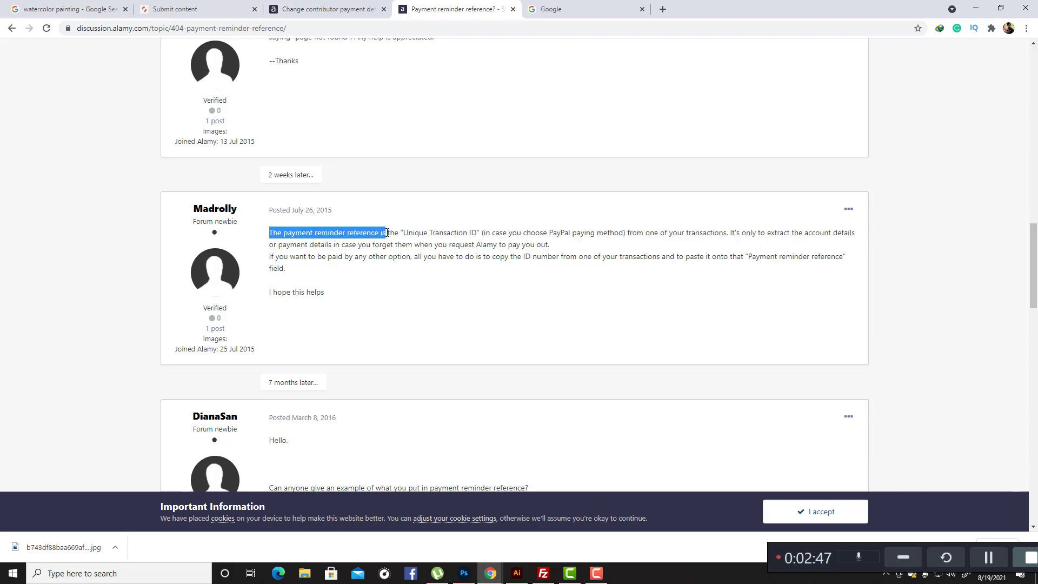
{"action": "left_click", "coordinate": [388, 283]}
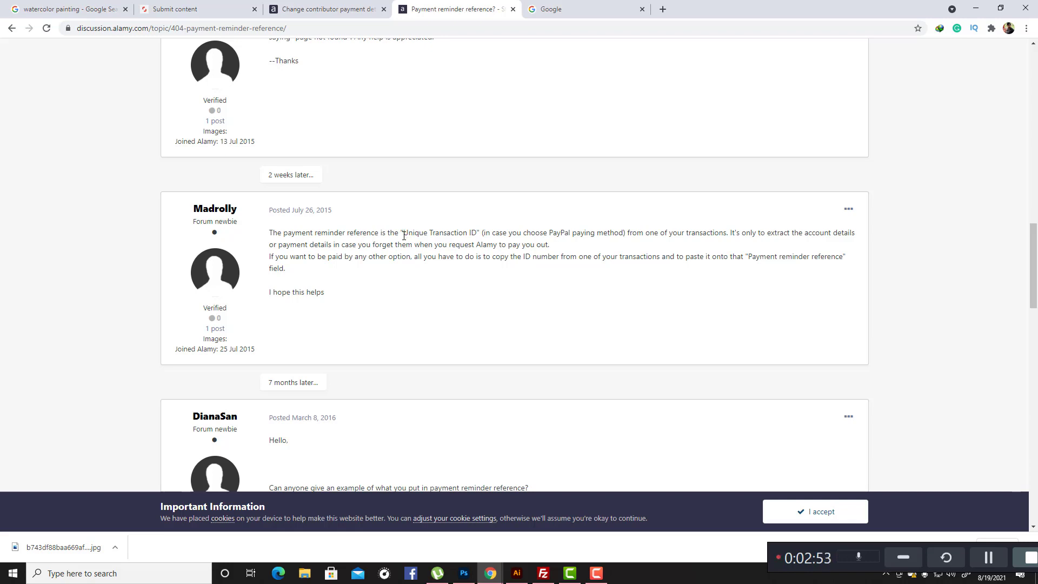
{"action": "left_click_drag", "start_coordinate": [404, 236], "coordinate": [470, 233]}
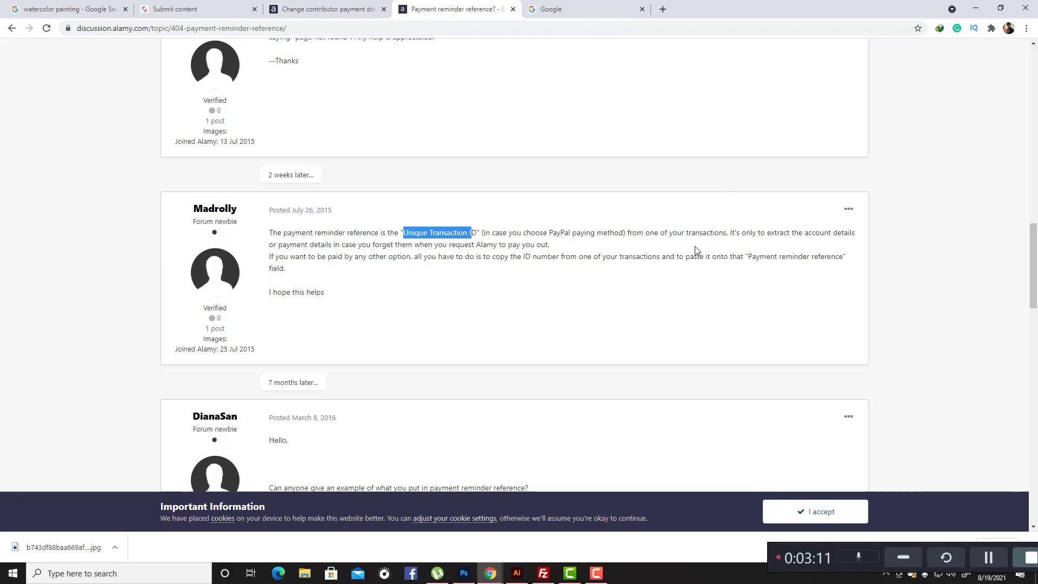
Return to the payment details form, choose Funds transfer to your bank account and look through its country options
{"action": "left_click", "coordinate": [324, 9]}
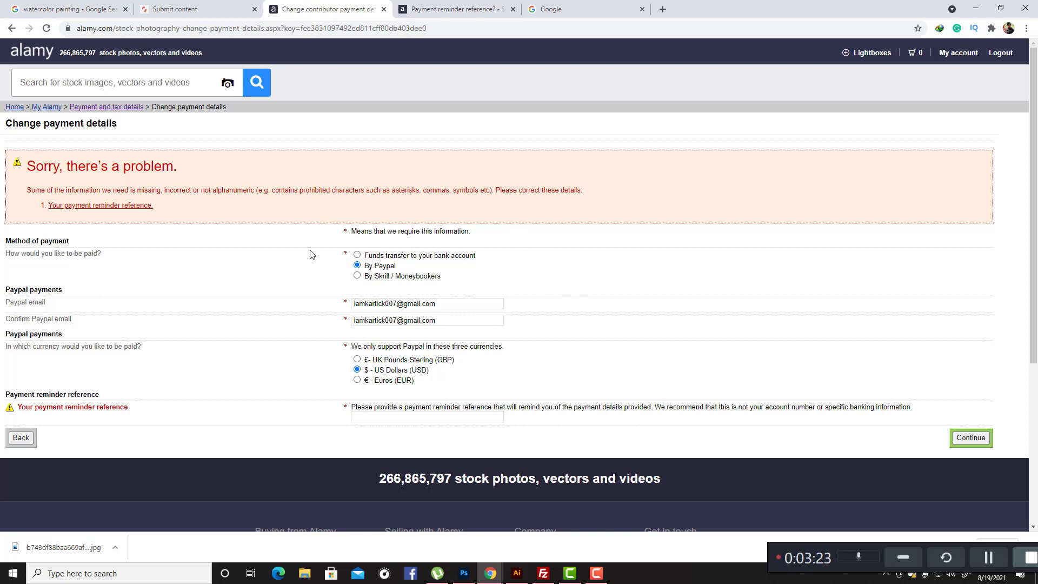
{"action": "left_click", "coordinate": [357, 255]}
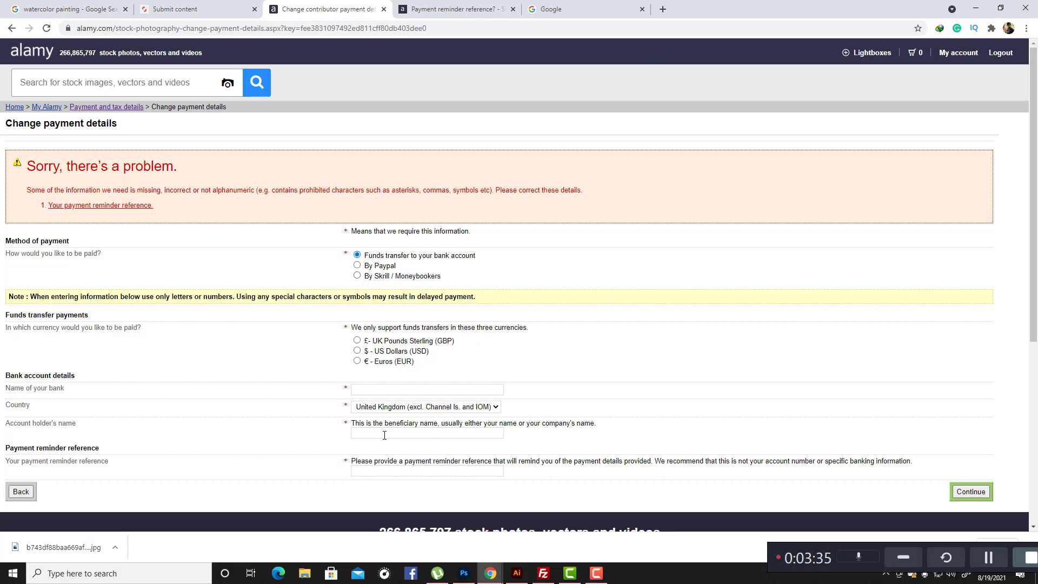
{"action": "left_click", "coordinate": [498, 409]}
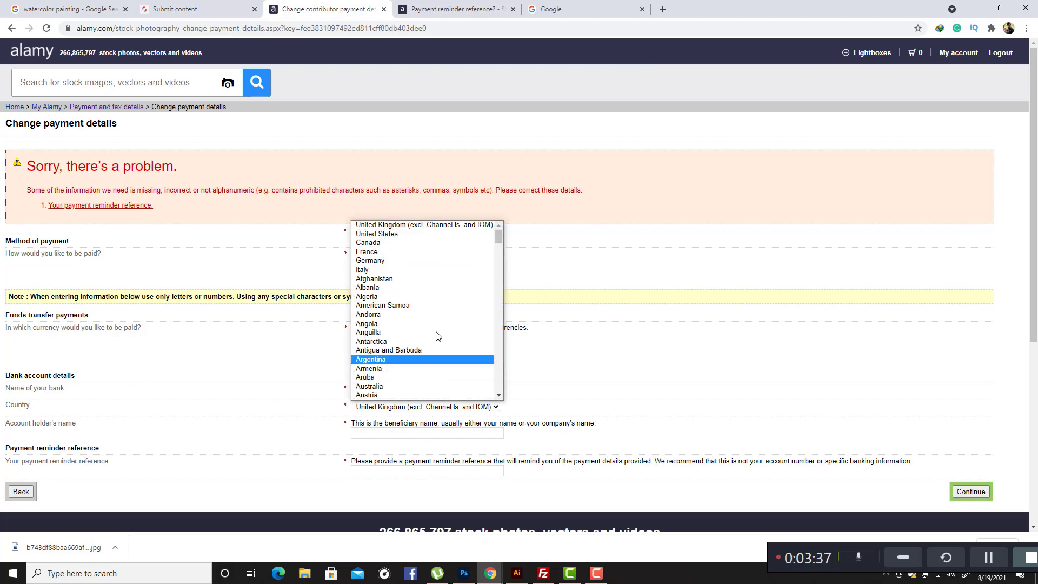
{"action": "scroll", "coordinate": [427, 319], "scroll_direction": "down", "scroll_amount": 10}
{"action": "scroll", "coordinate": [422, 310], "scroll_direction": "down", "scroll_amount": 15}
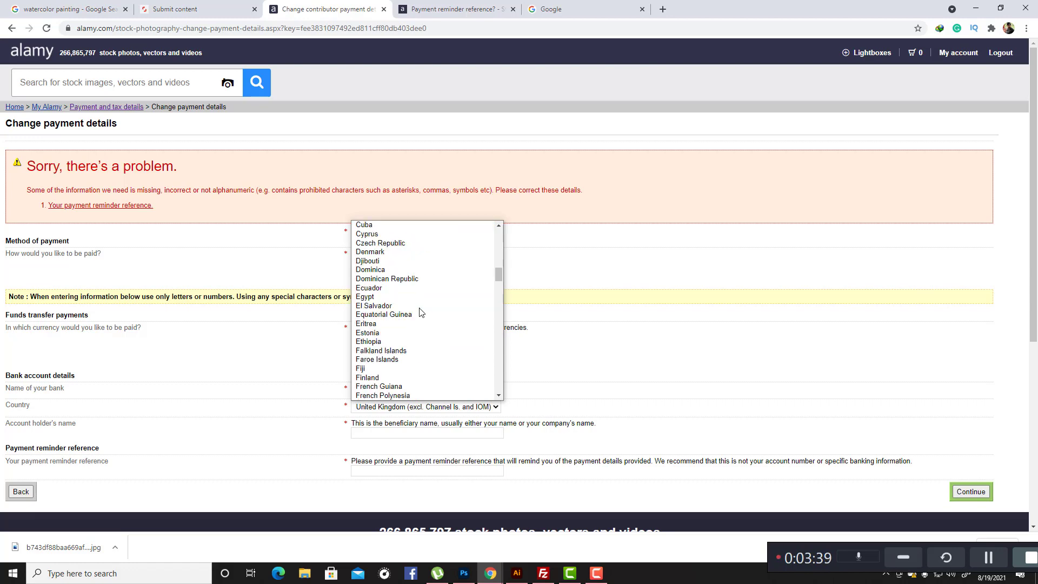
{"action": "scroll", "coordinate": [419, 314], "scroll_direction": "up", "scroll_amount": 4}
{"action": "scroll", "coordinate": [416, 317], "scroll_direction": "down", "scroll_amount": 18}
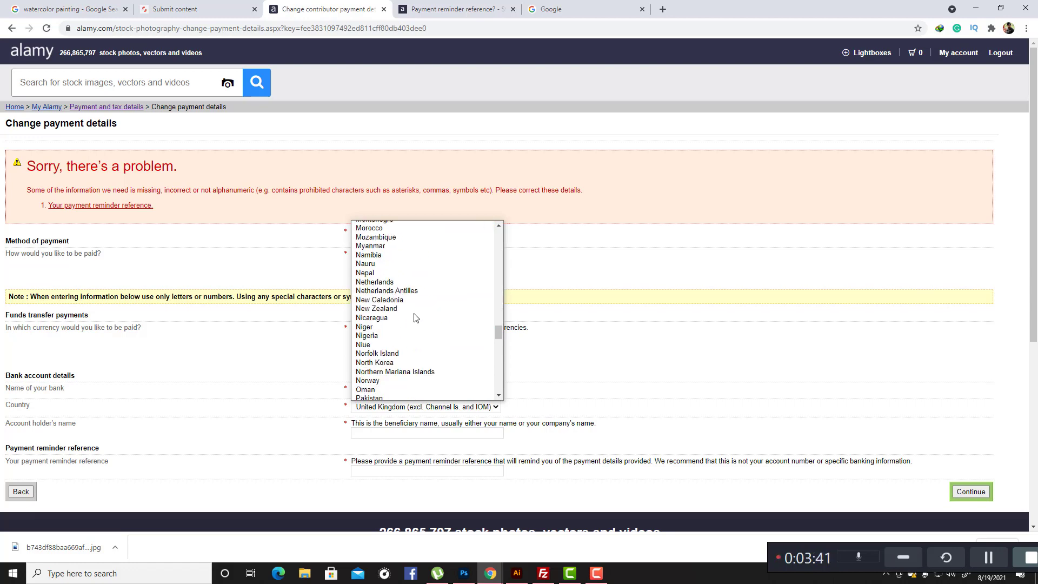
{"action": "left_click", "coordinate": [412, 407]}
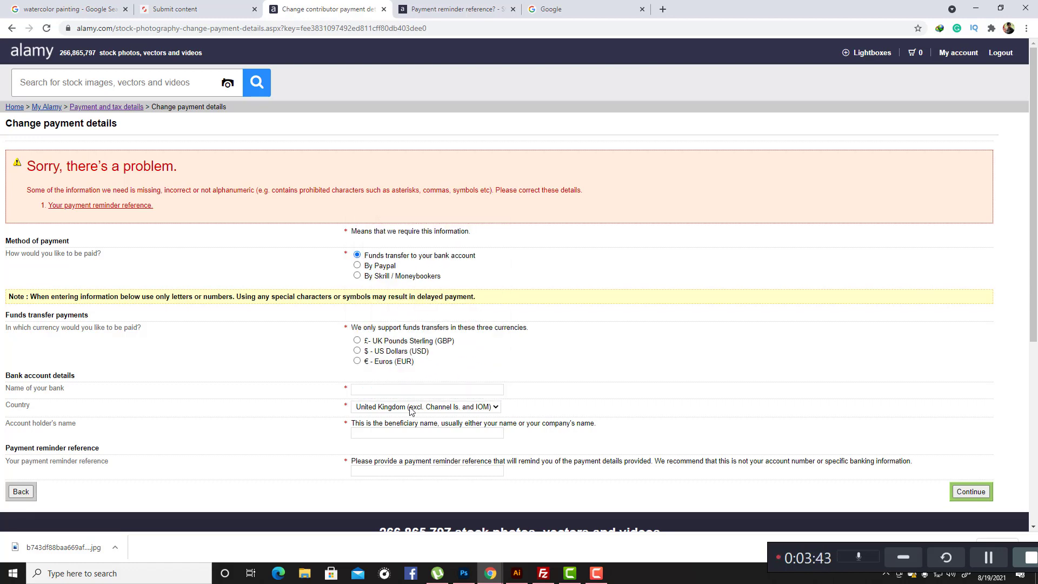
Look through the first entries of the bank country list again and leave the selection unchosen
{"action": "left_click", "coordinate": [494, 408]}
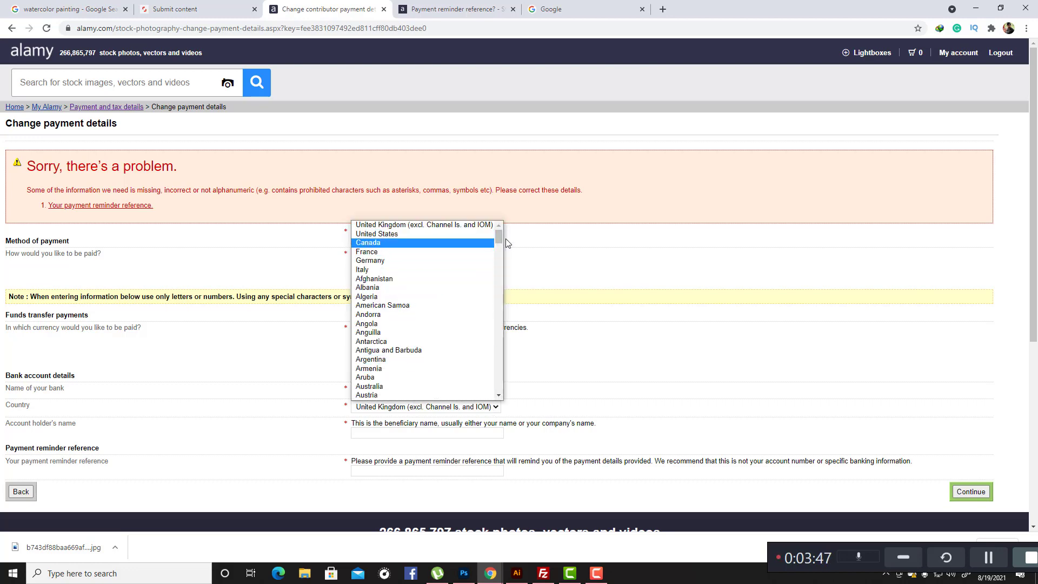
{"action": "mouse_move", "coordinate": [501, 236]}
{"action": "left_mouse_down"}
{"action": "mouse_move", "coordinate": [496, 277]}
{"action": "mouse_move", "coordinate": [499, 232]}
{"action": "left_mouse_up"}
{"action": "scroll", "coordinate": [447, 273], "scroll_direction": "down", "scroll_amount": 2}
{"action": "scroll", "coordinate": [443, 274], "scroll_direction": "up", "scroll_amount": 2}
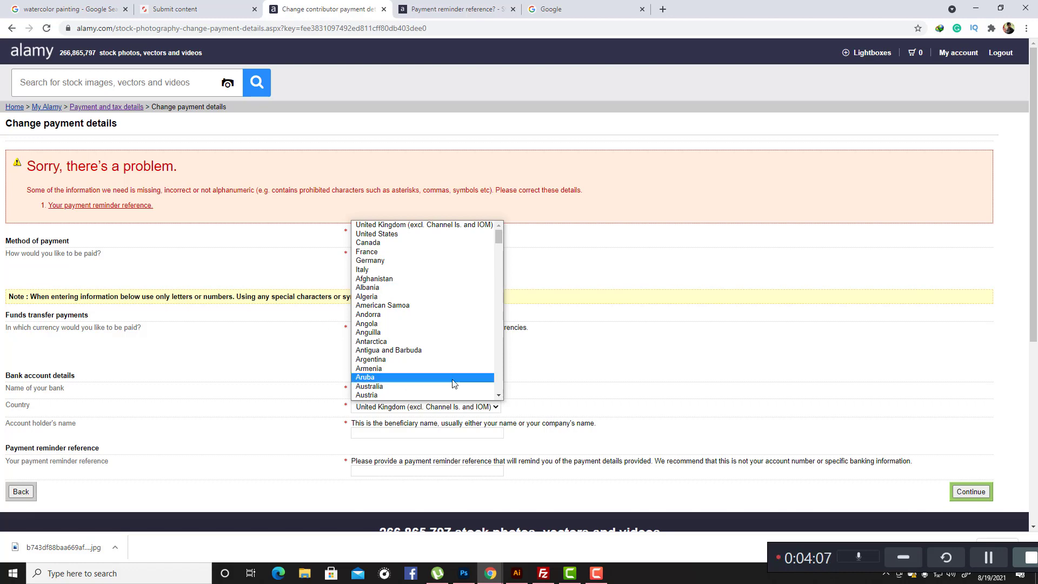
{"action": "scroll", "coordinate": [456, 361], "scroll_direction": "down", "scroll_amount": 5}
{"action": "scroll", "coordinate": [456, 361], "scroll_direction": "up", "scroll_amount": 5}
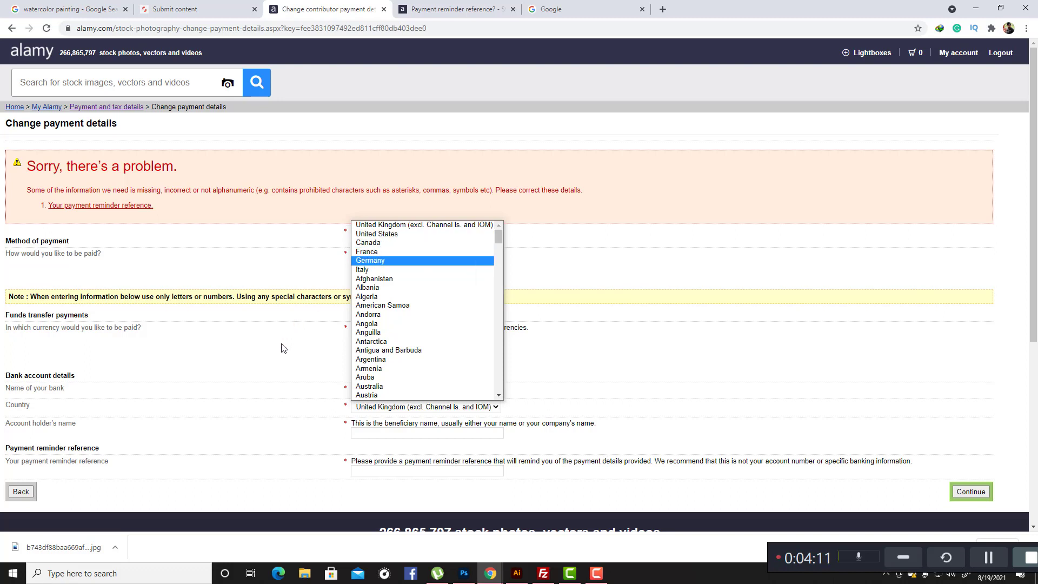
{"action": "left_click", "coordinate": [295, 353]}
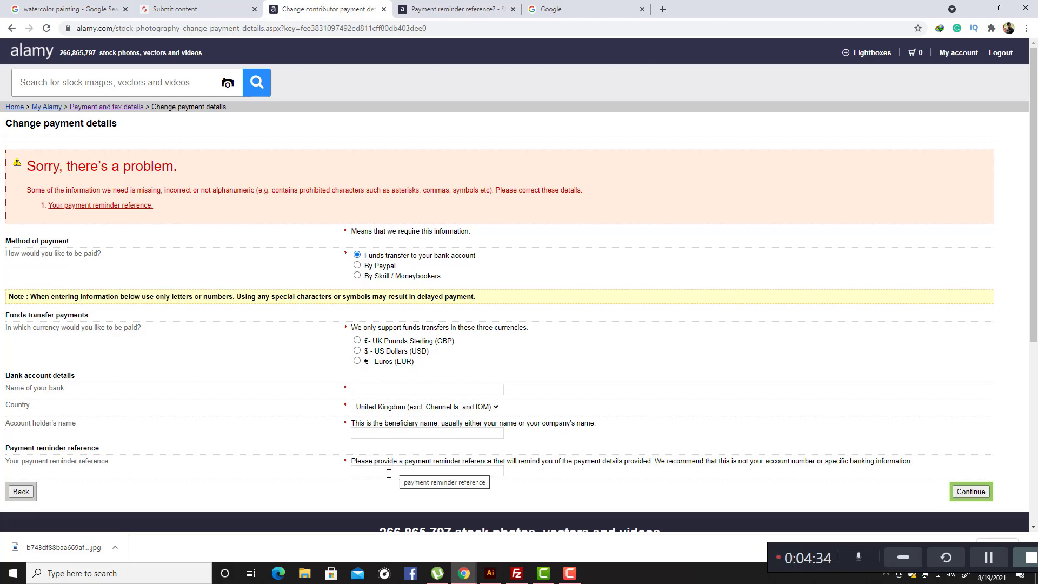
Set the payment method back to By Paypal and return to the payment reminder reference forum thread
{"action": "left_click", "coordinate": [357, 266]}
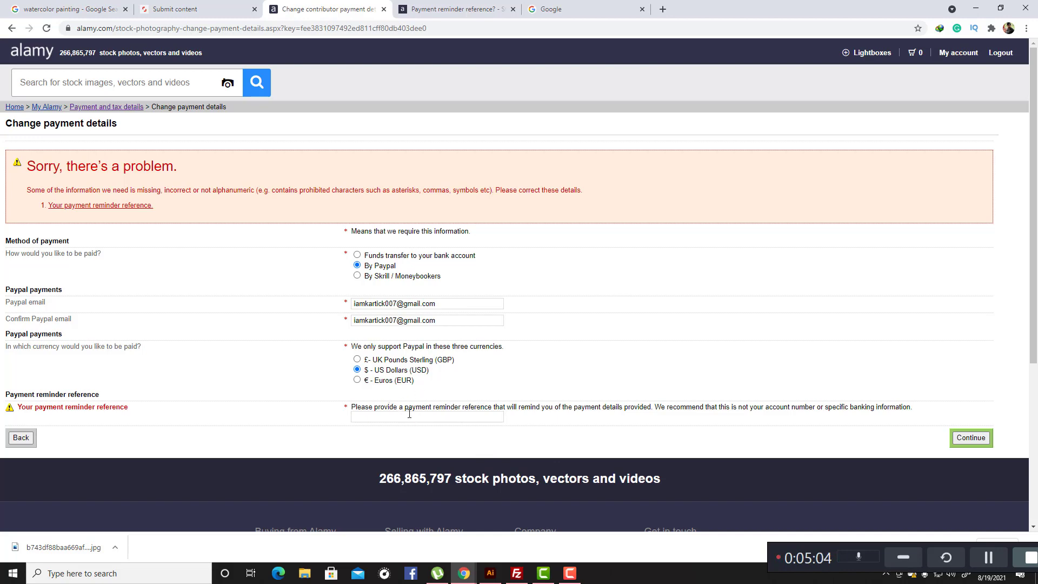
{"action": "left_click", "coordinate": [461, 7]}
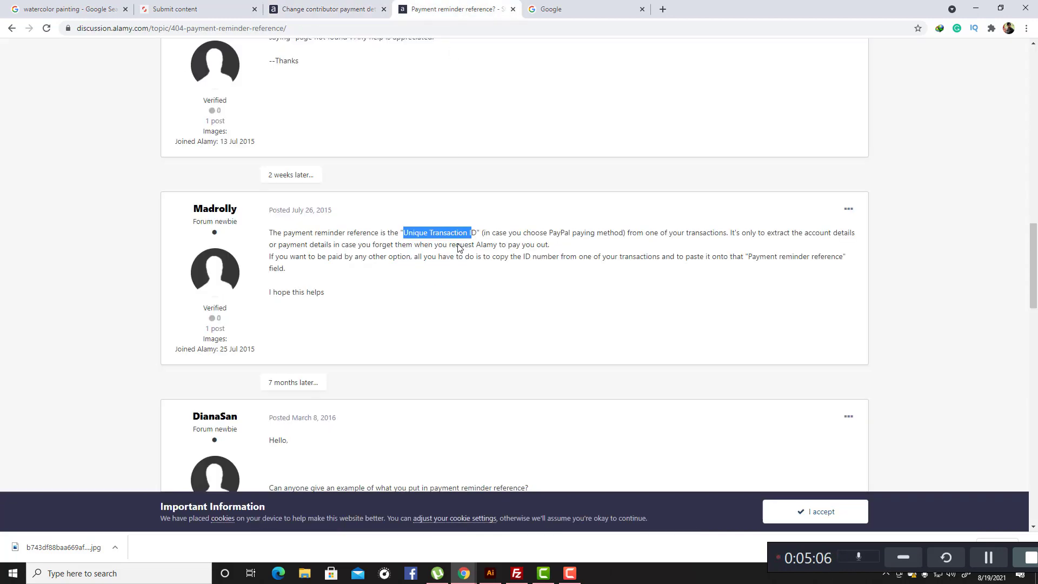
Reread the July 26, 2015 reply, highlighting its phrases on the "Unique Transaction ID", where it comes from and the "Payment reminder reference" field
{"action": "left_click", "coordinate": [456, 339]}
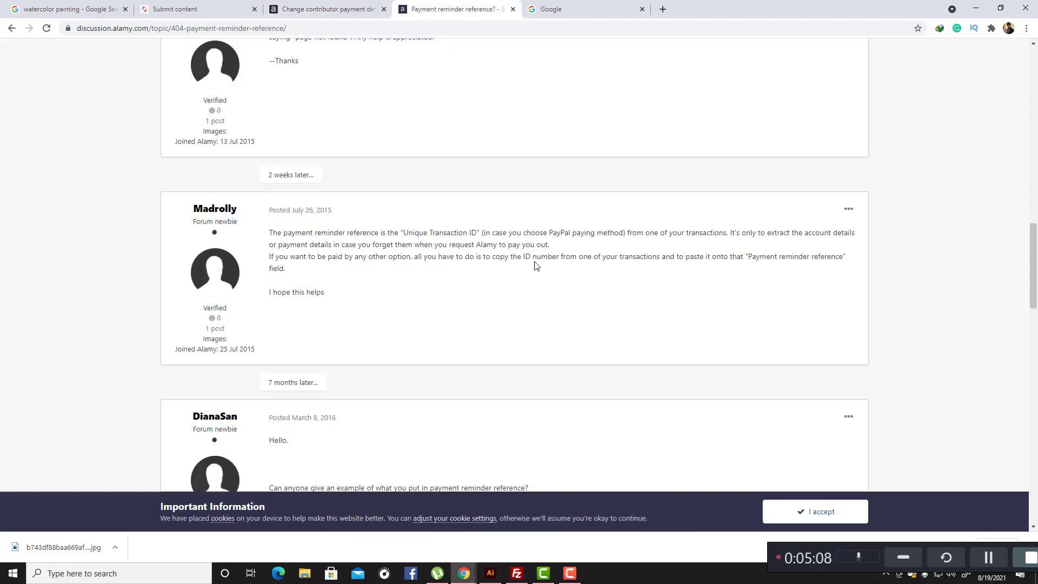
{"action": "left_click_drag", "start_coordinate": [404, 232], "coordinate": [477, 234]}
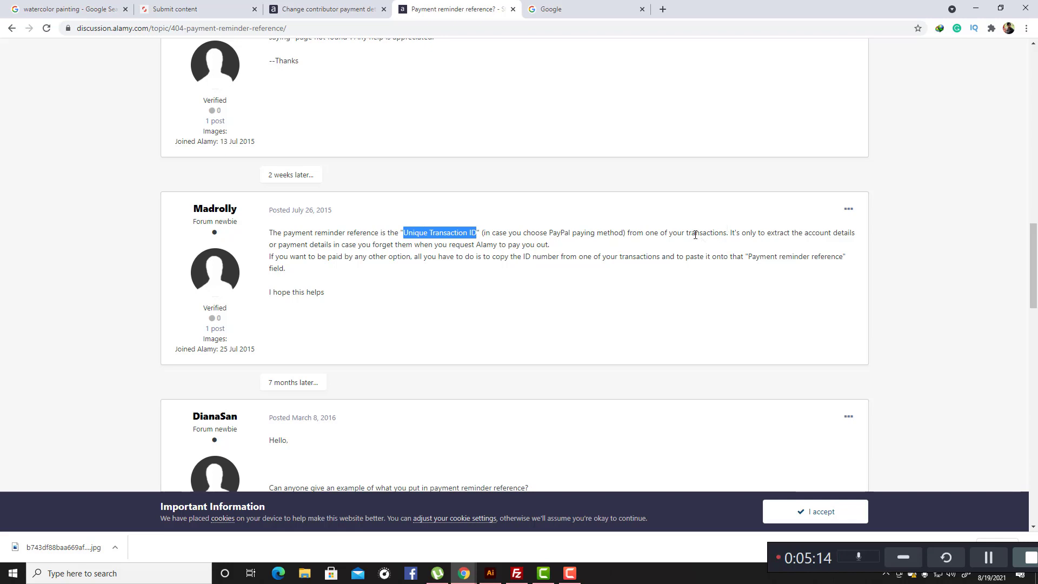
{"action": "left_click_drag", "start_coordinate": [625, 234], "coordinate": [727, 237]}
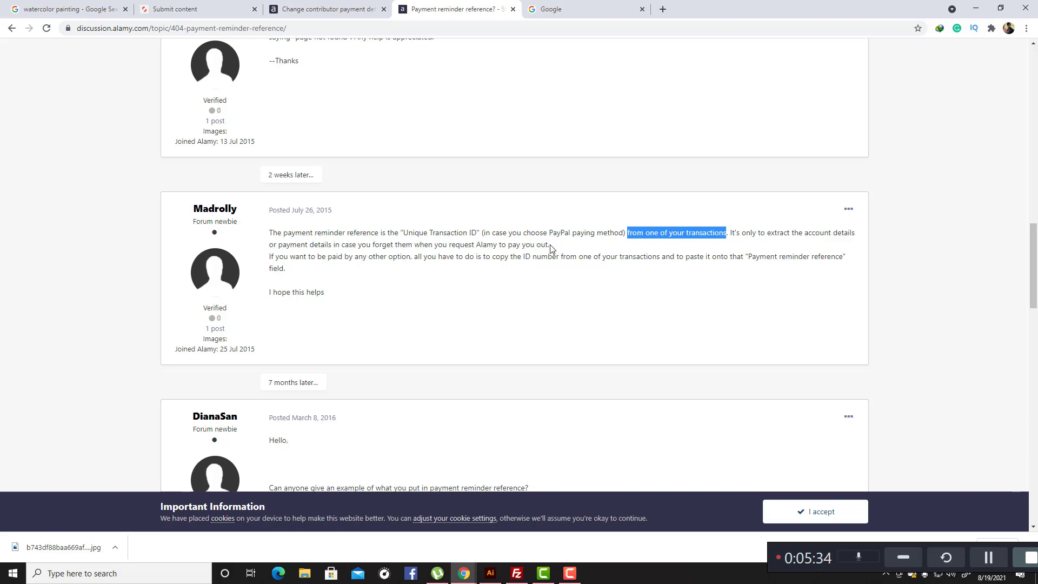
{"action": "left_click_drag", "start_coordinate": [551, 244], "coordinate": [379, 243]}
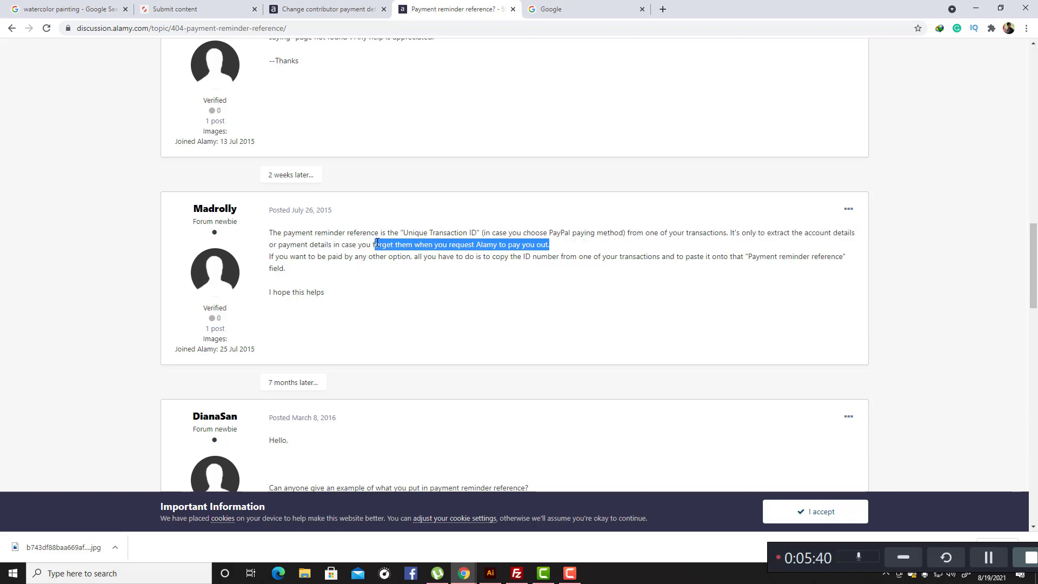
{"action": "left_click", "coordinate": [421, 298]}
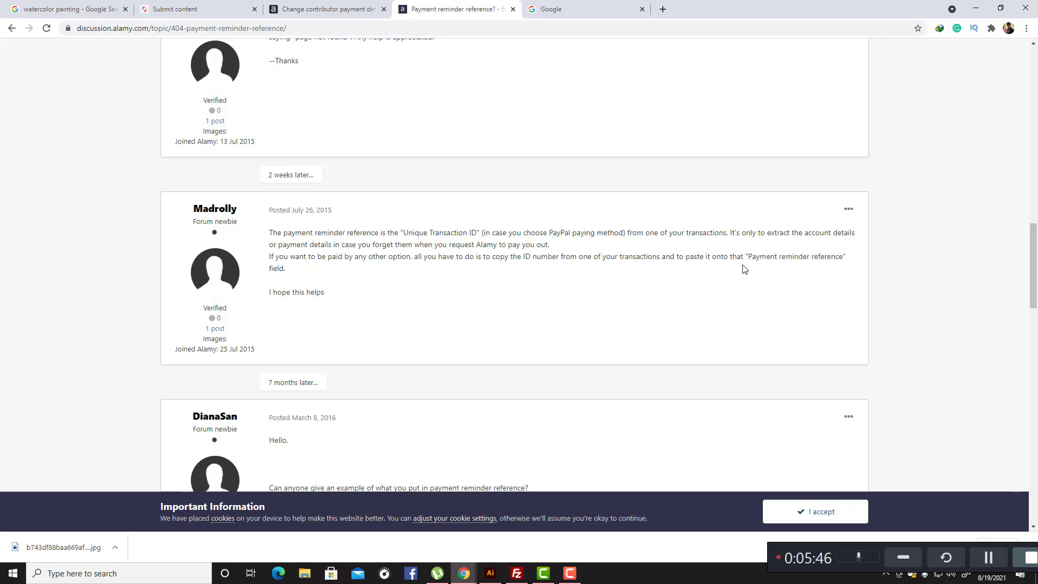
{"action": "left_click_drag", "start_coordinate": [748, 256], "coordinate": [856, 265]}
{"action": "left_click", "coordinate": [786, 301]}
Look through the following replies and search Google for the phrase "Payment Reminder Reference" from the April 2, 2016 post
{"action": "scroll", "coordinate": [427, 271], "scroll_direction": "down", "scroll_amount": 5}
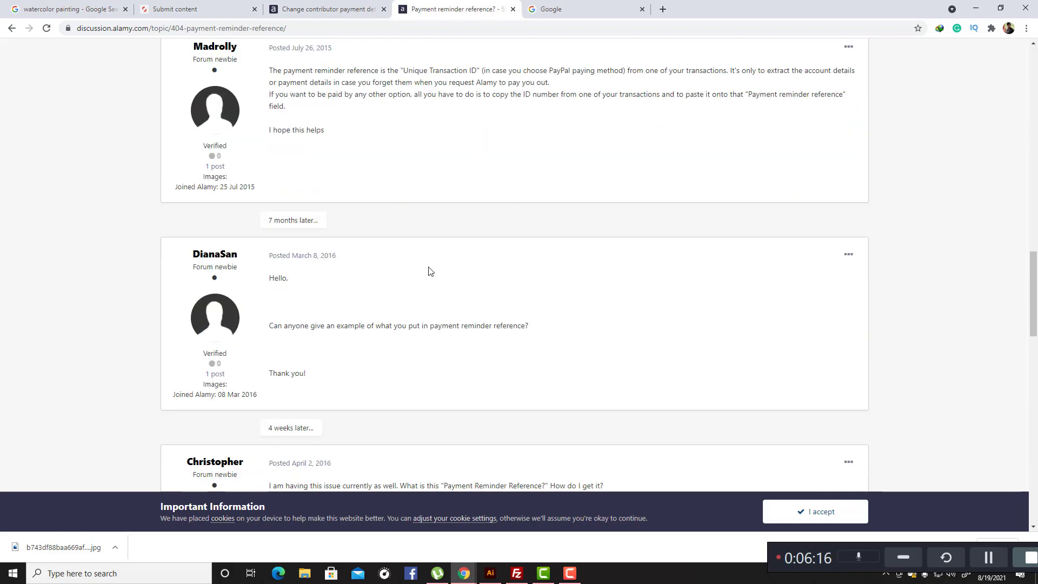
{"action": "scroll", "coordinate": [429, 271], "scroll_direction": "down", "scroll_amount": 2}
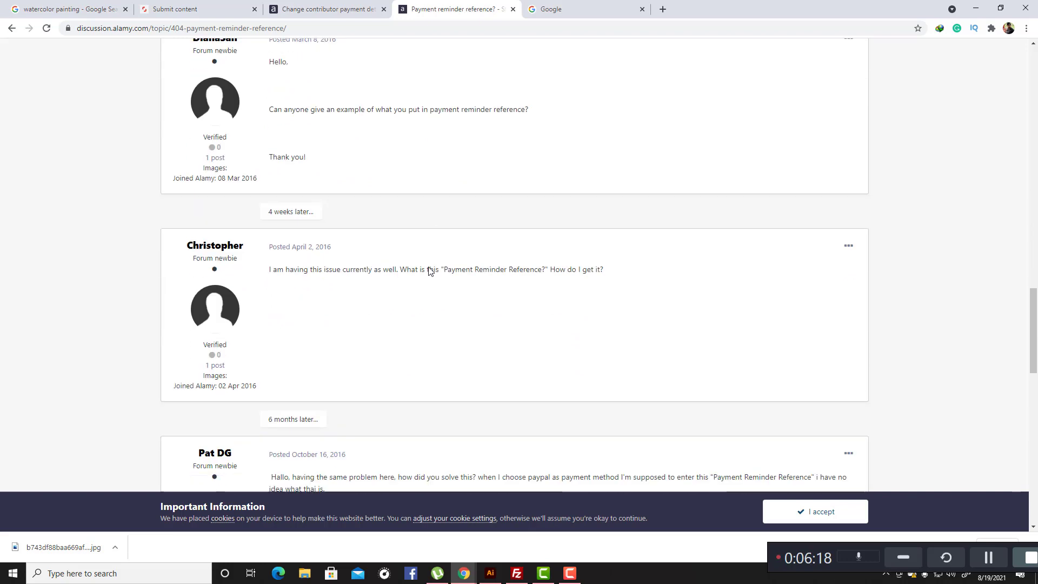
{"action": "scroll", "coordinate": [428, 270], "scroll_direction": "up", "scroll_amount": 3}
{"action": "scroll", "coordinate": [429, 271], "scroll_direction": "down", "scroll_amount": 1}
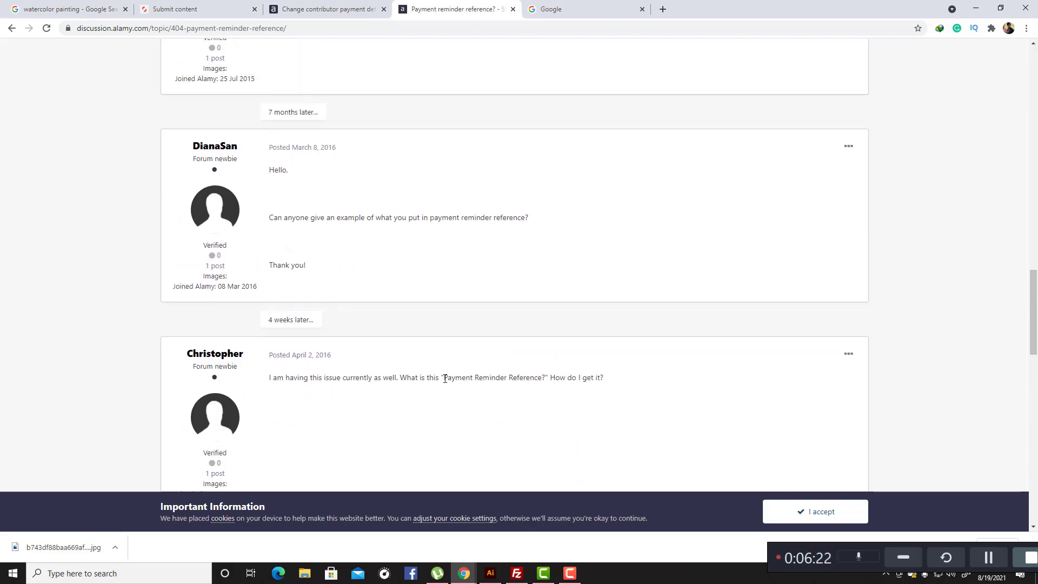
{"action": "left_click_drag", "start_coordinate": [445, 379], "coordinate": [542, 380]}
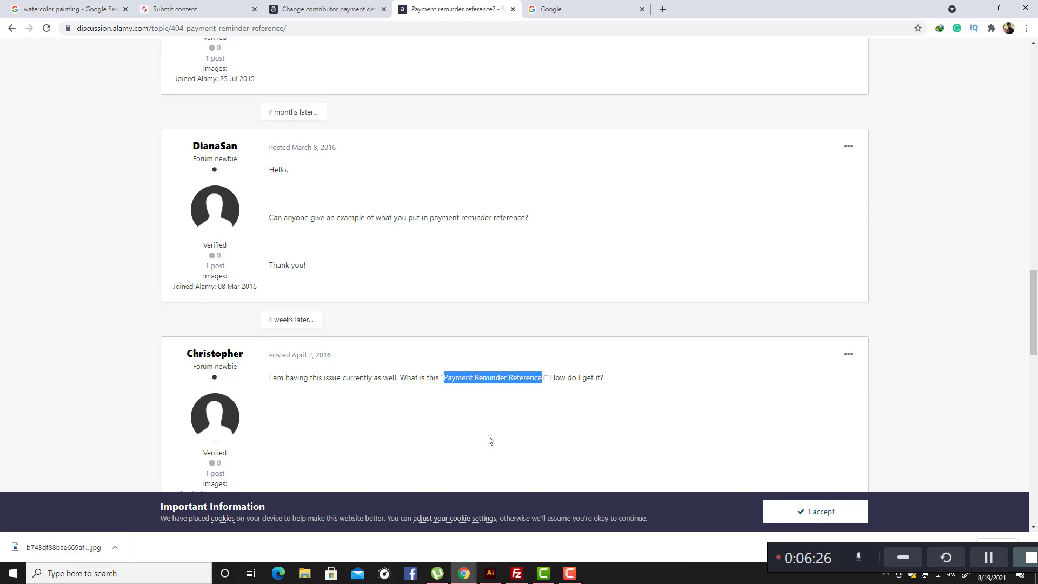
{"action": "scroll", "coordinate": [442, 405], "scroll_direction": "down", "scroll_amount": 3}
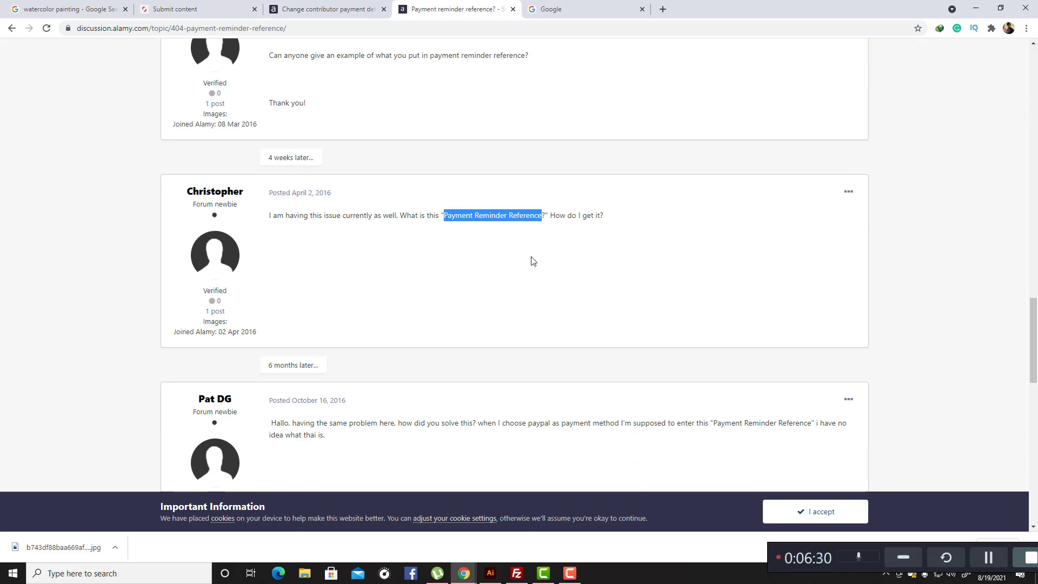
{"action": "right_click", "coordinate": [517, 213]}
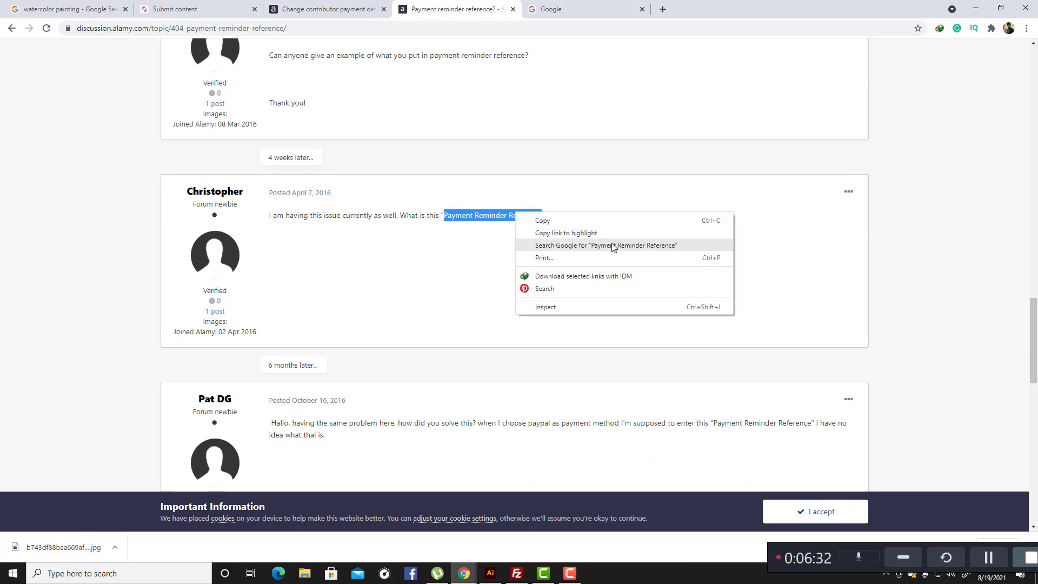
{"action": "left_click", "coordinate": [610, 246]}
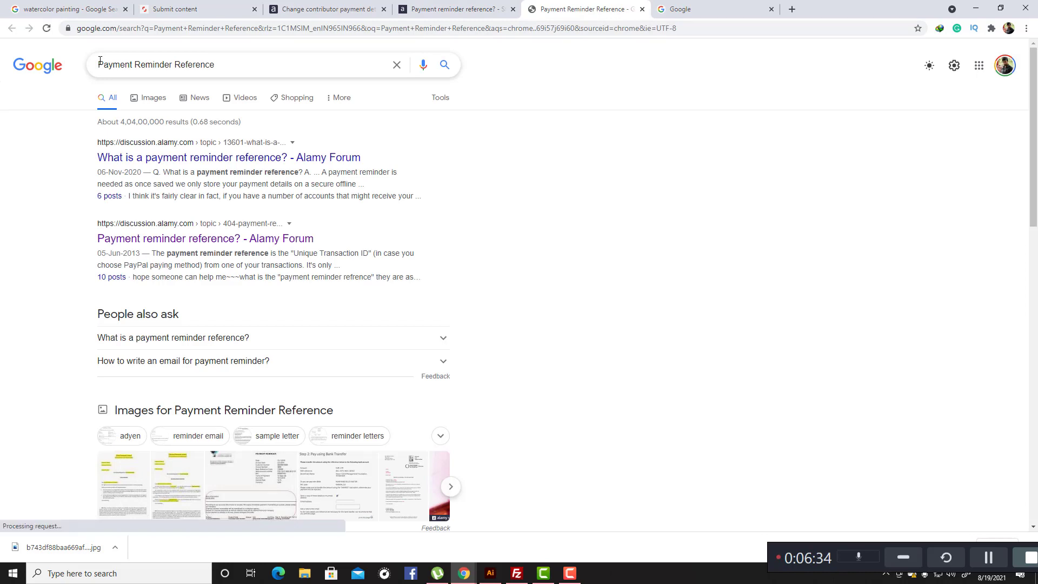
Open the Alamy Forum result "What is a payment reminder reference?" and read the question and all its replies
{"action": "left_click", "coordinate": [693, 326]}
{"action": "left_click", "coordinate": [190, 163]}
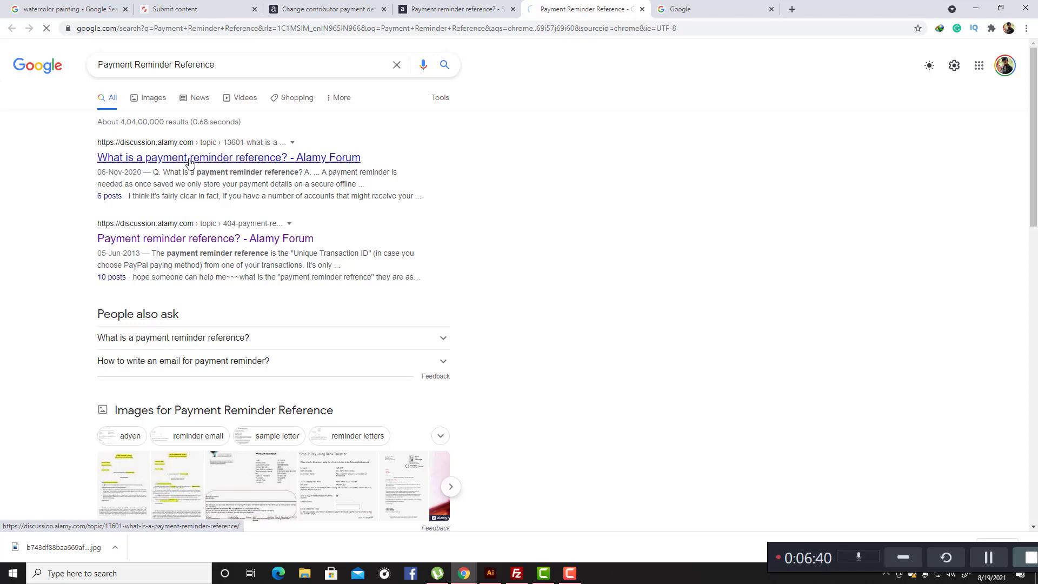
{"action": "scroll", "coordinate": [346, 300], "scroll_direction": "down", "scroll_amount": 2}
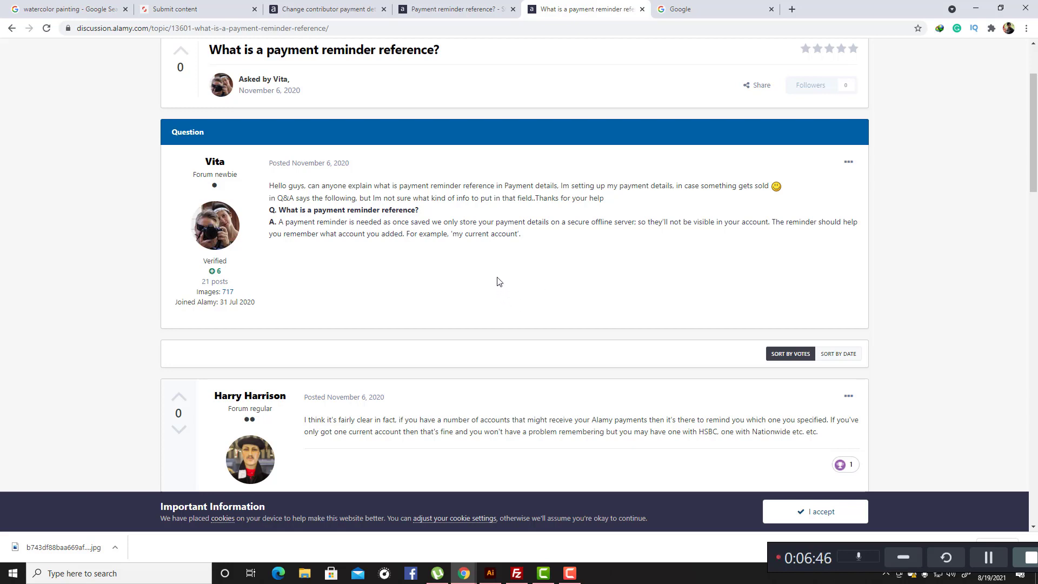
{"action": "scroll", "coordinate": [496, 281], "scroll_direction": "down", "scroll_amount": 2}
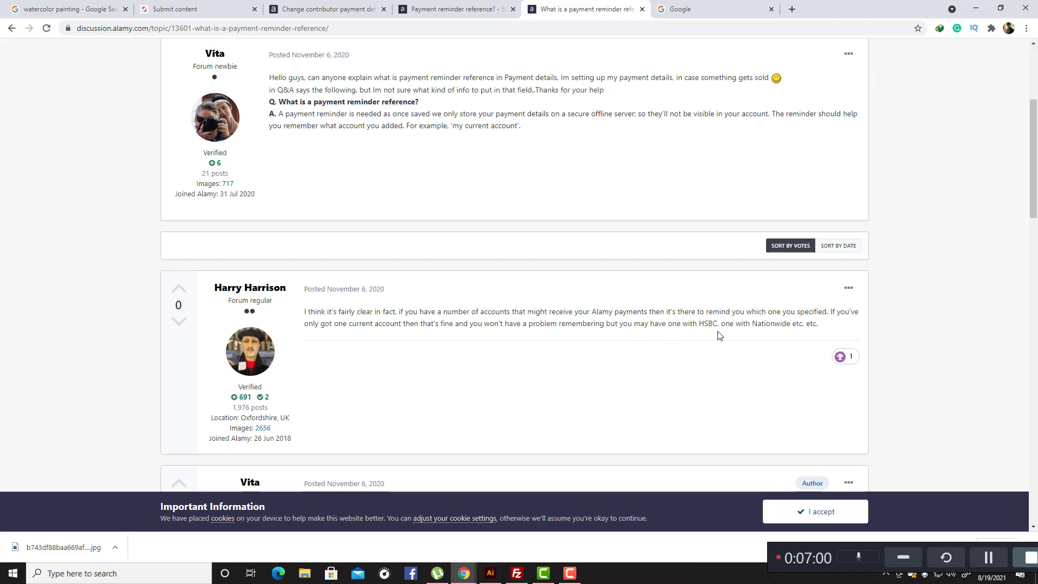
{"action": "scroll", "coordinate": [720, 337], "scroll_direction": "down", "scroll_amount": 5}
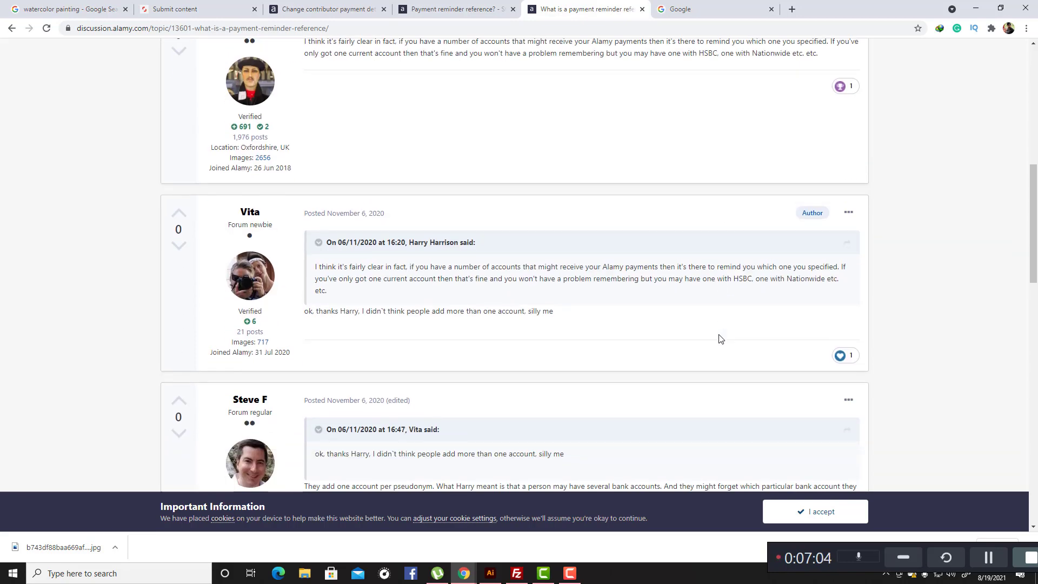
{"action": "scroll", "coordinate": [720, 339], "scroll_direction": "down", "scroll_amount": 4}
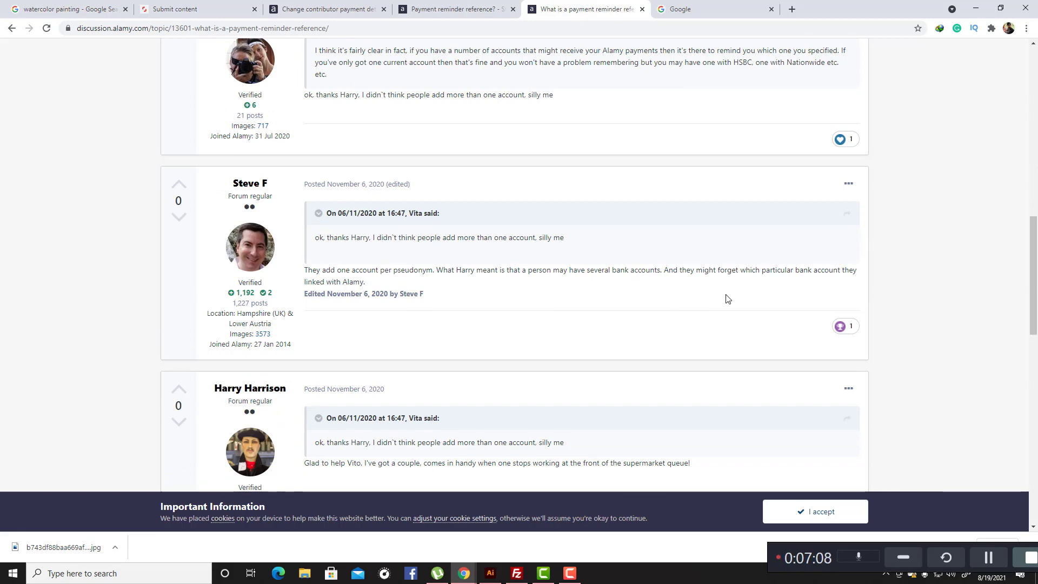
{"action": "scroll", "coordinate": [725, 297], "scroll_direction": "down", "scroll_amount": 3}
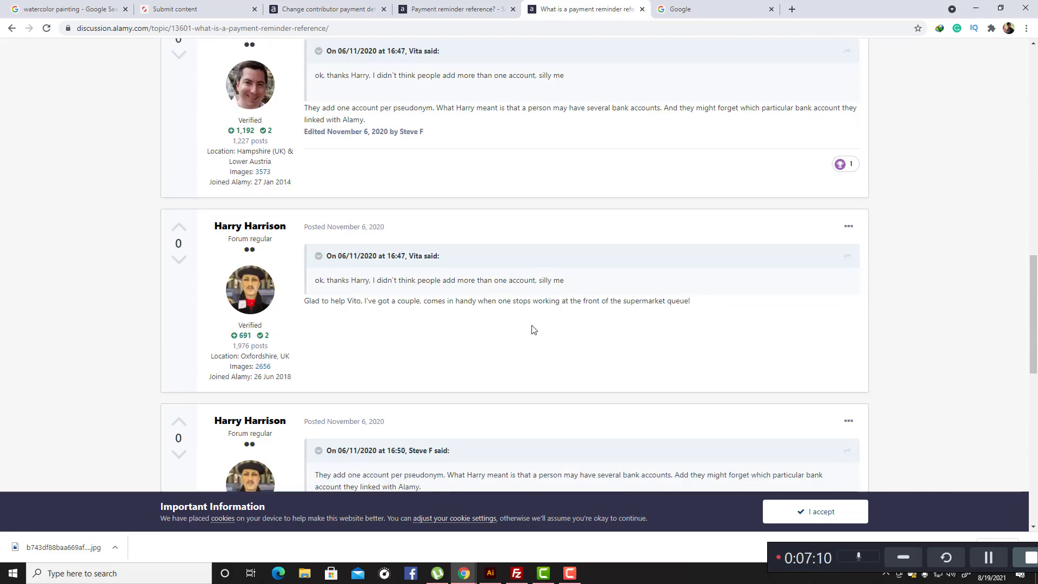
{"action": "scroll", "coordinate": [613, 325], "scroll_direction": "down", "scroll_amount": 2}
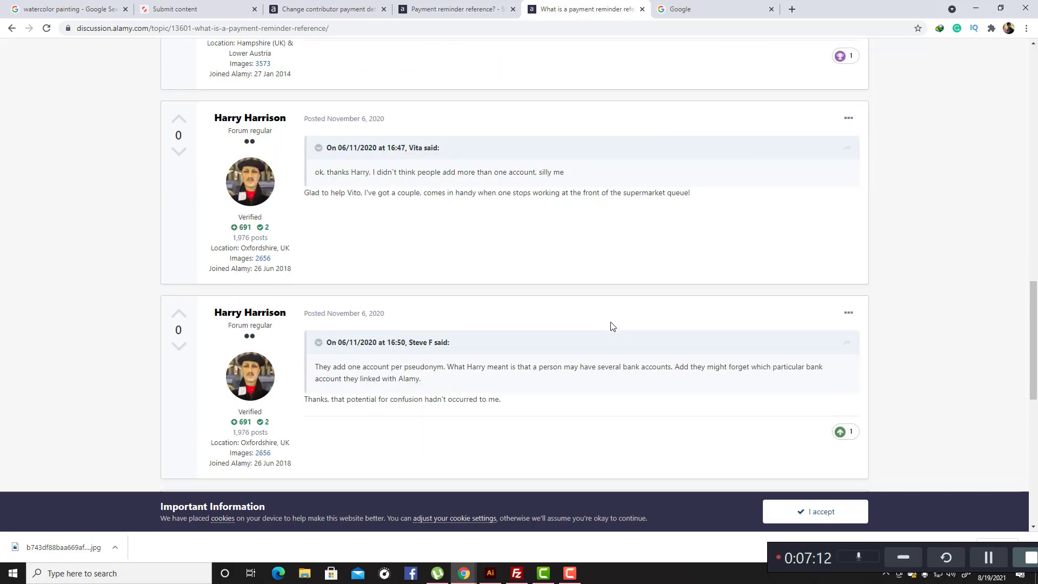
{"action": "scroll", "coordinate": [613, 326], "scroll_direction": "down", "scroll_amount": 2}
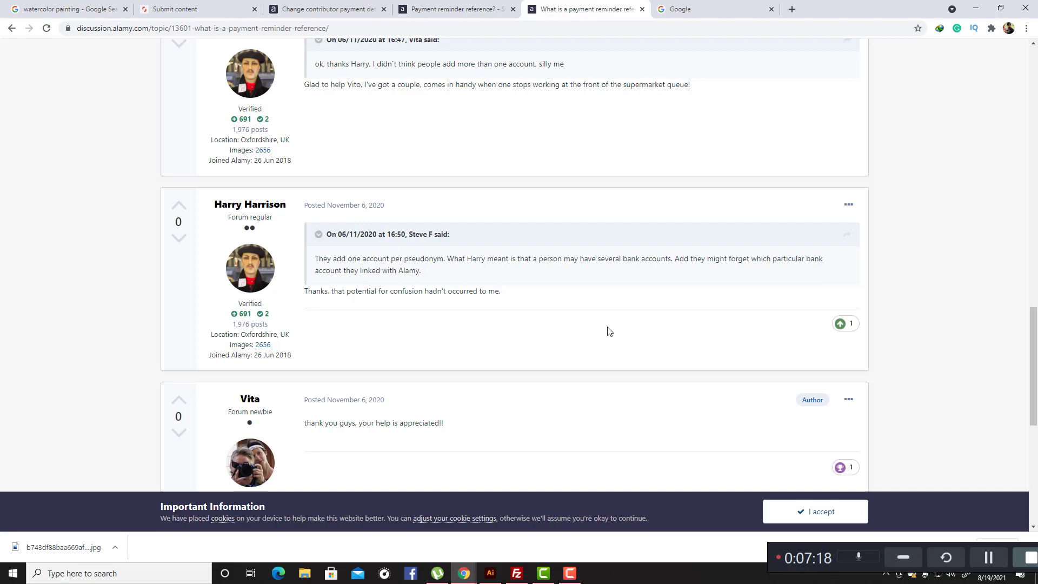
{"action": "scroll", "coordinate": [609, 331], "scroll_direction": "down", "scroll_amount": 5}
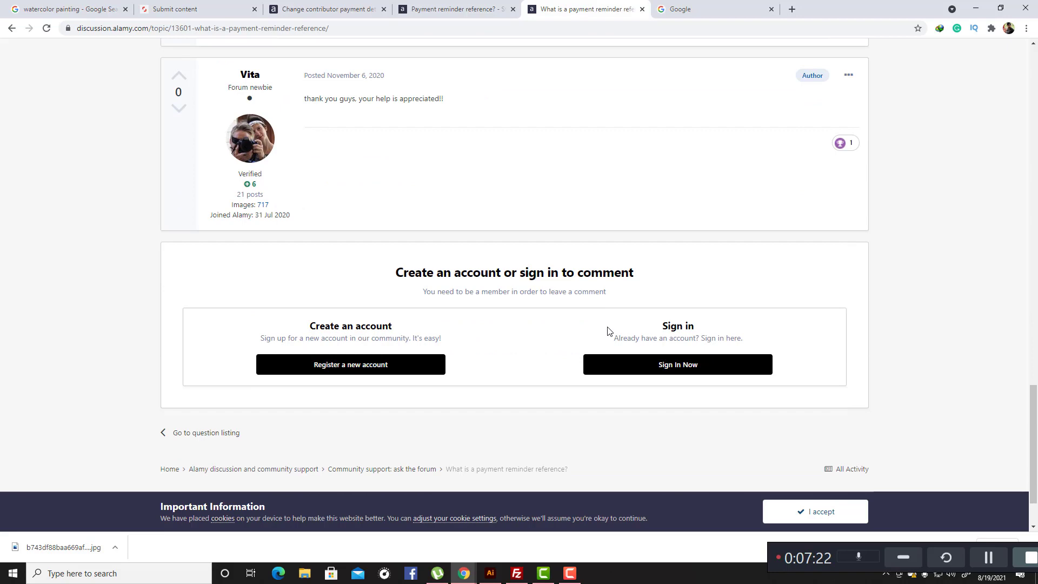
Go back to the reply about forgetting the linked account and highlight "several bank accounts" in its quoted text
{"action": "scroll", "coordinate": [608, 331], "scroll_direction": "up", "scroll_amount": 4}
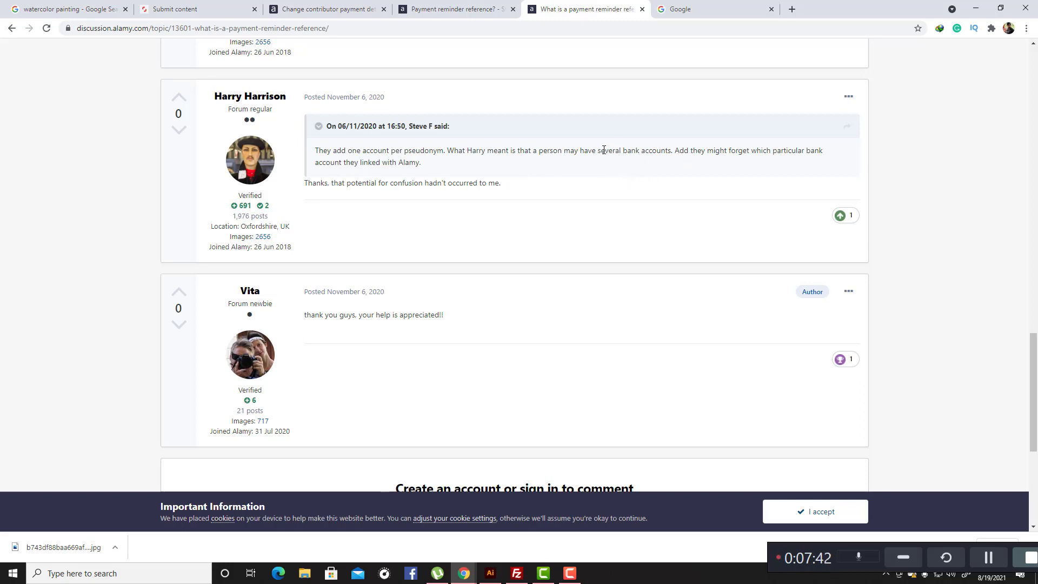
{"action": "left_click_drag", "start_coordinate": [599, 151], "coordinate": [670, 151]}
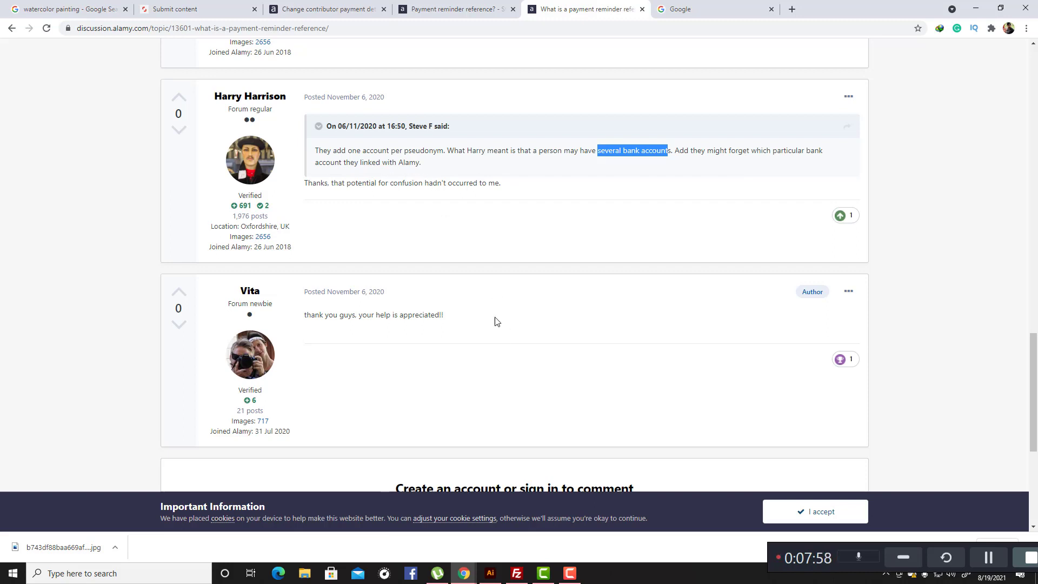
{"action": "scroll", "coordinate": [496, 317], "scroll_direction": "up", "scroll_amount": 3}
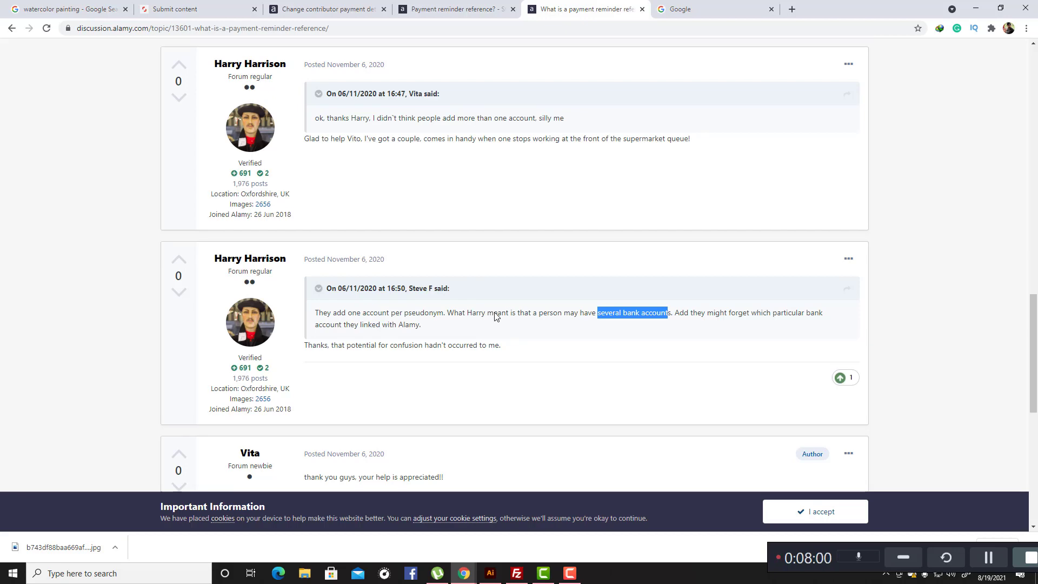
Return to the payment details form, enter "HDFC BANK" as the payment reminder reference and continue to the confirmation page
{"action": "left_click", "coordinate": [452, 8]}
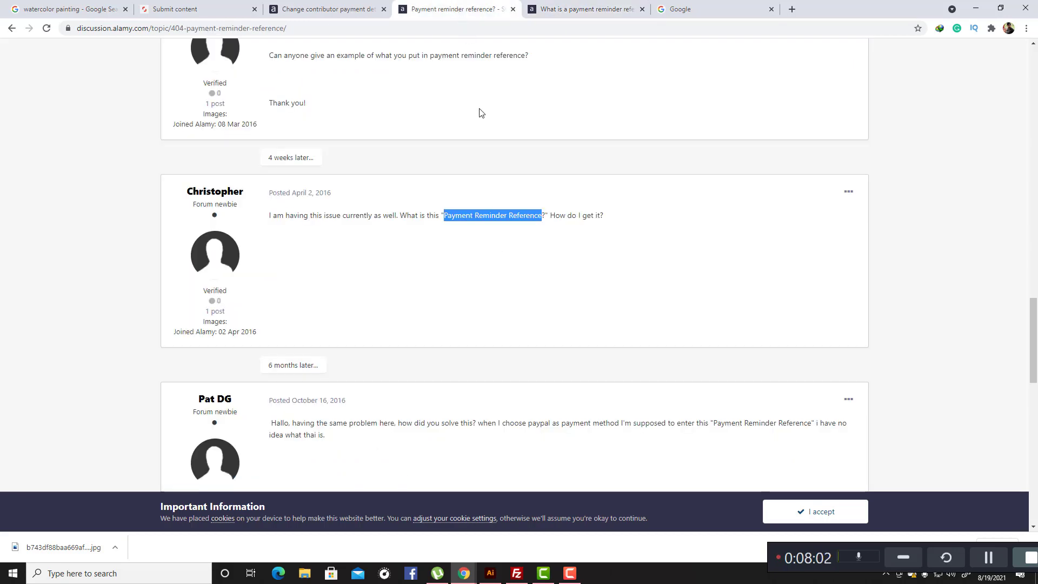
{"action": "left_click", "coordinate": [349, 9]}
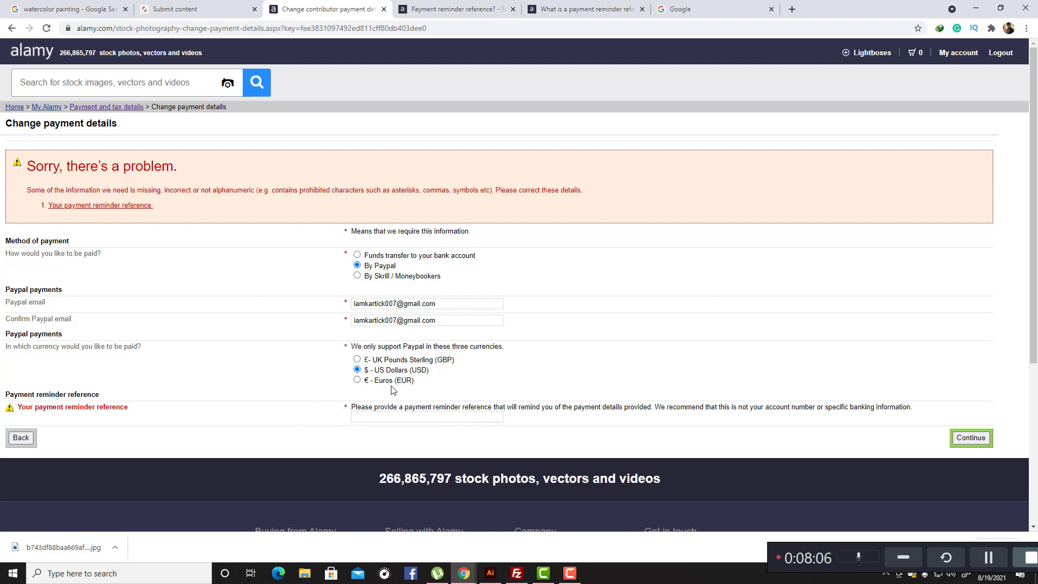
{"action": "left_click", "coordinate": [440, 415]}
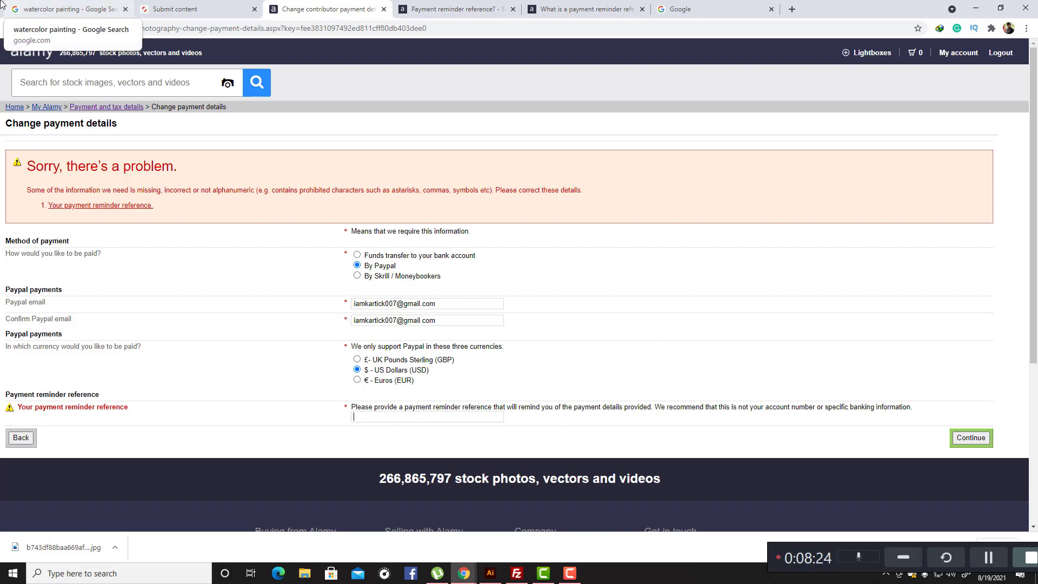
{"action": "type", "text": "HDF"}
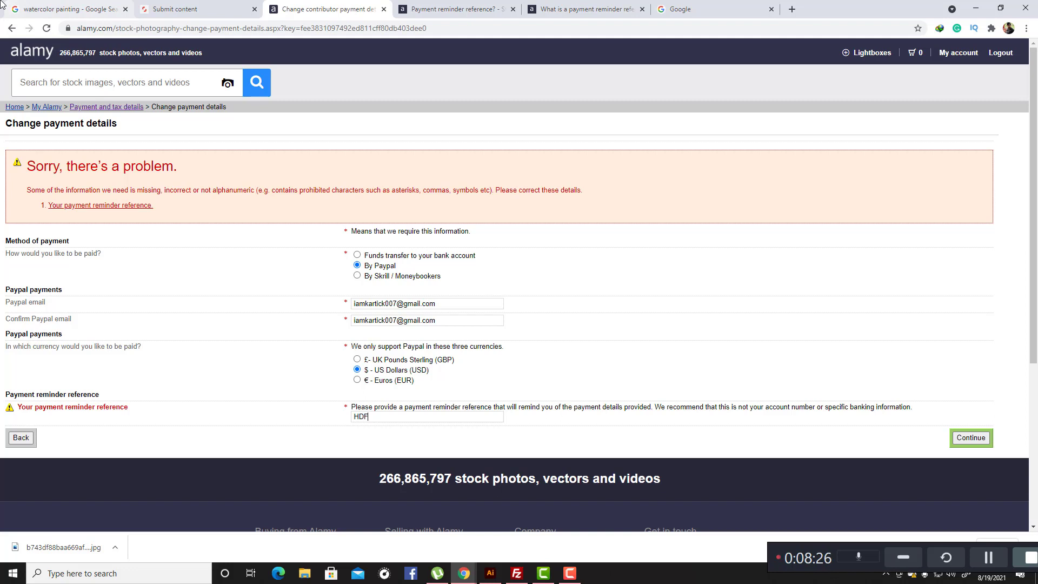
{"action": "type", "text": "C"}
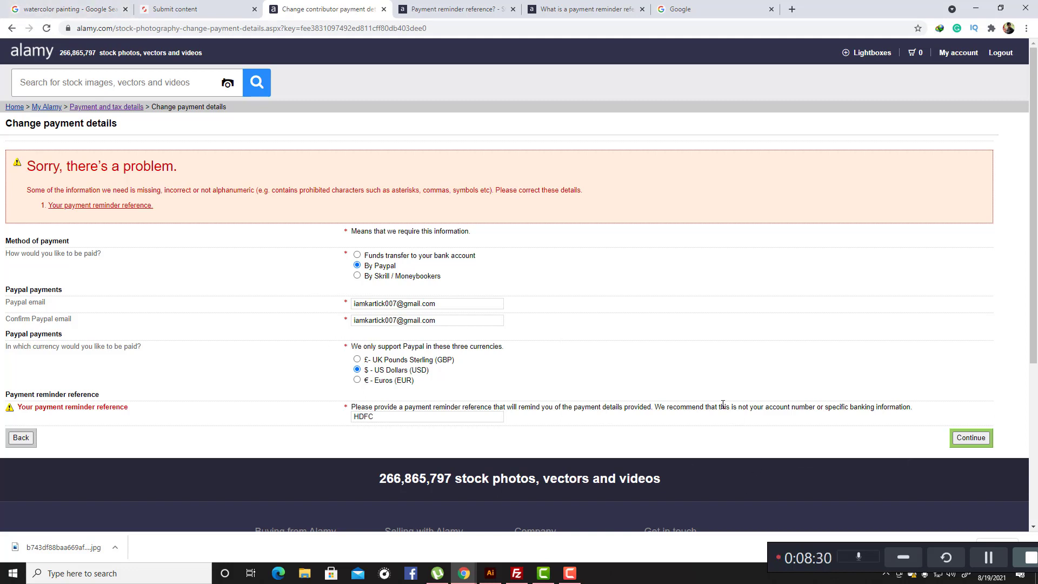
{"action": "type", "text": "BANK"}
{"action": "left_click", "coordinate": [375, 416]}
{"action": "left_click", "coordinate": [979, 438]}
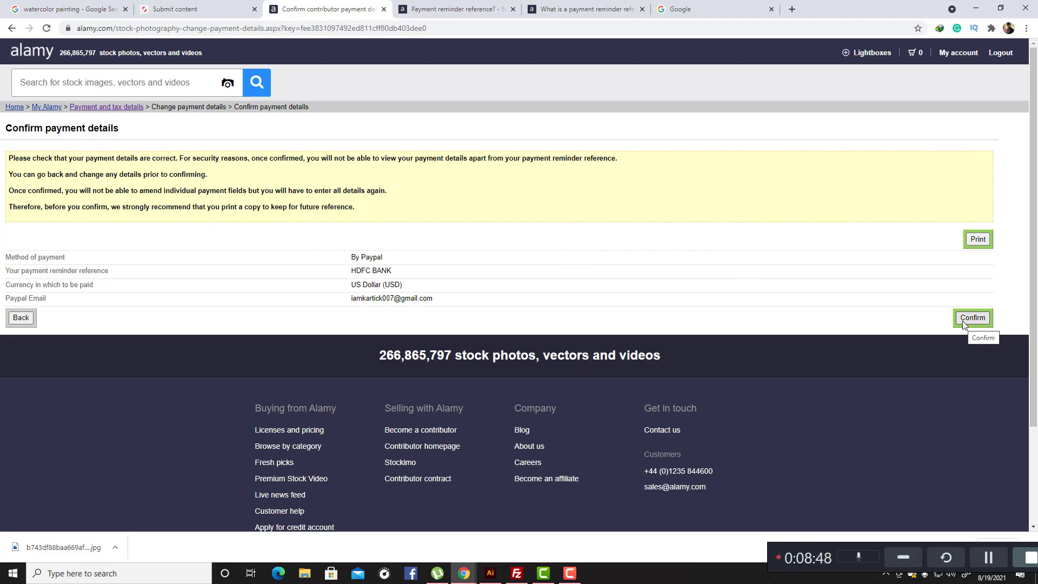
Save a printable copy of the payment details as the PDF "Confirm contributor payment details _ Alamy" on the Desktop
{"action": "left_click", "coordinate": [976, 240]}
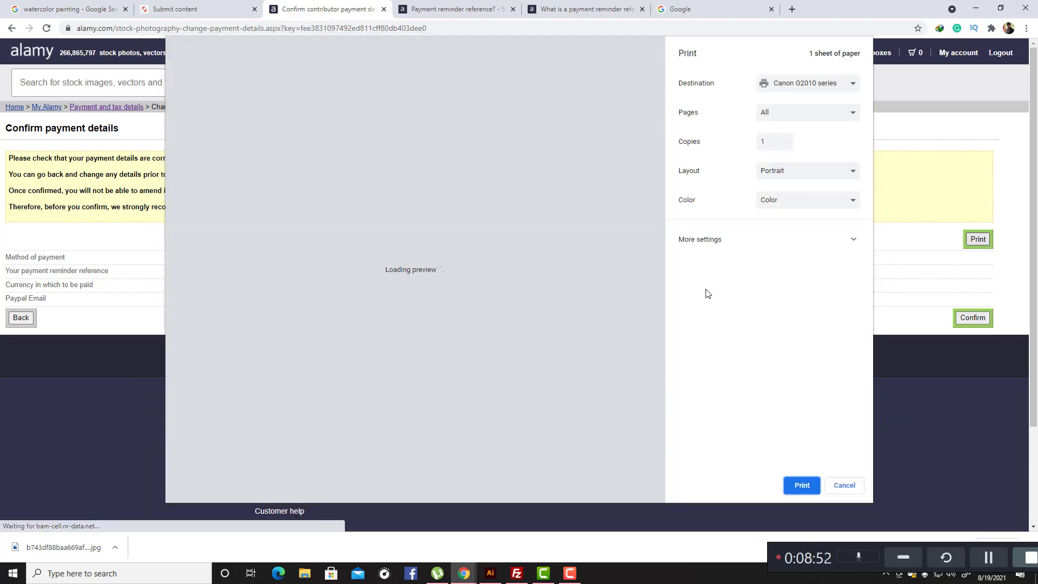
{"action": "left_click", "coordinate": [854, 85]}
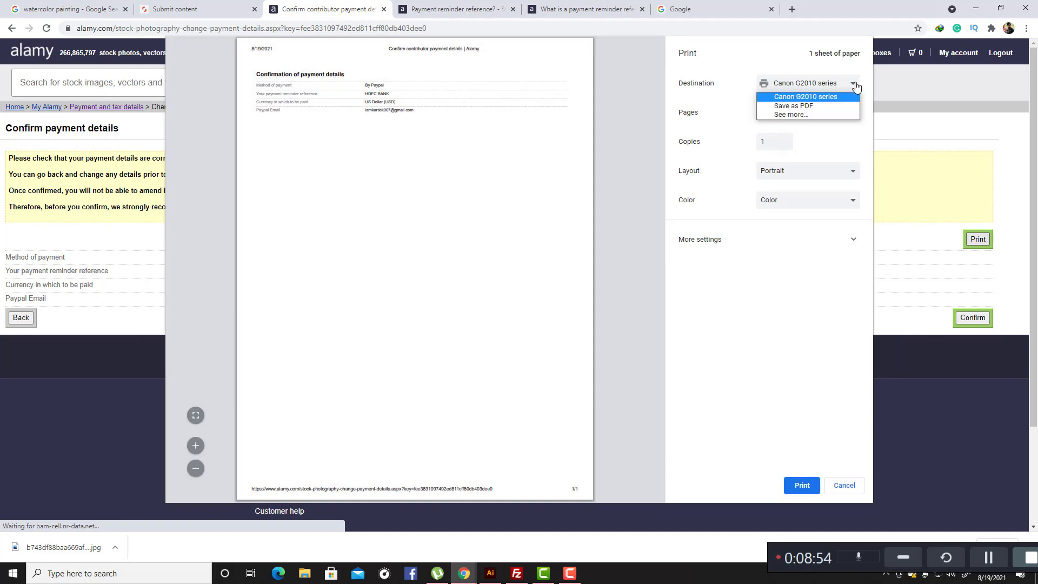
{"action": "left_click", "coordinate": [830, 102]}
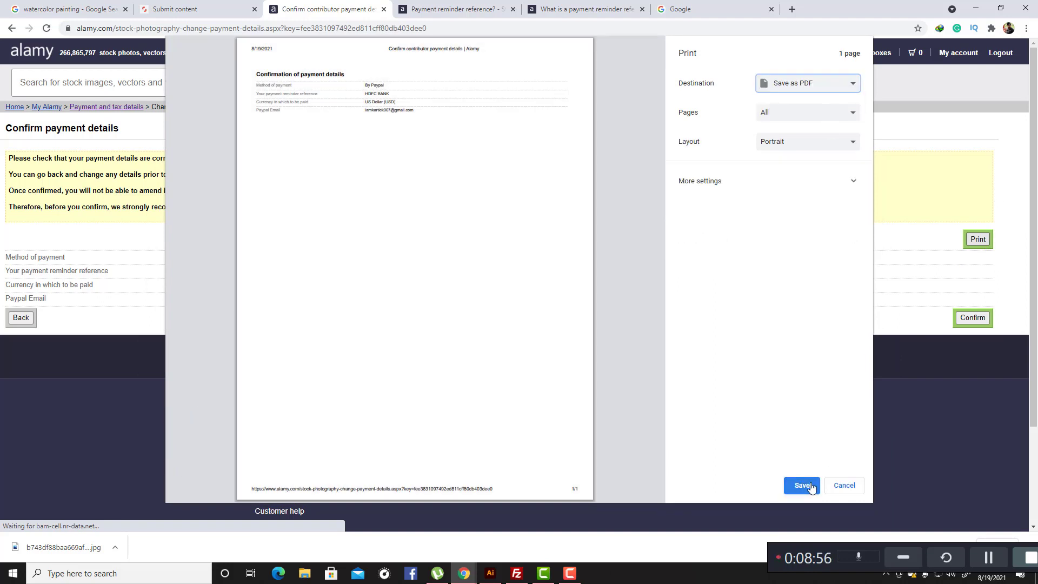
{"action": "left_click", "coordinate": [802, 485]}
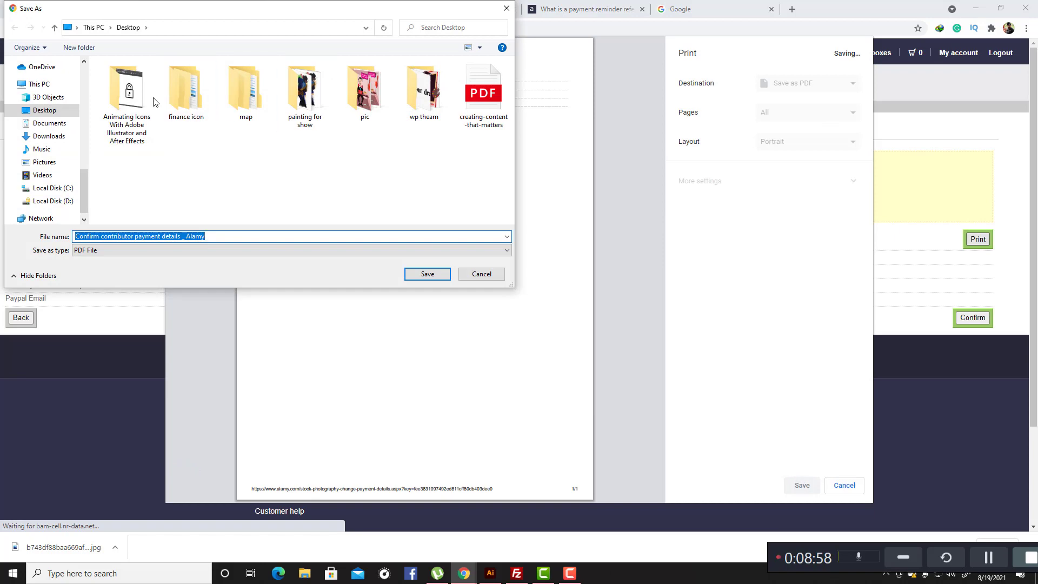
{"action": "left_click", "coordinate": [426, 274]}
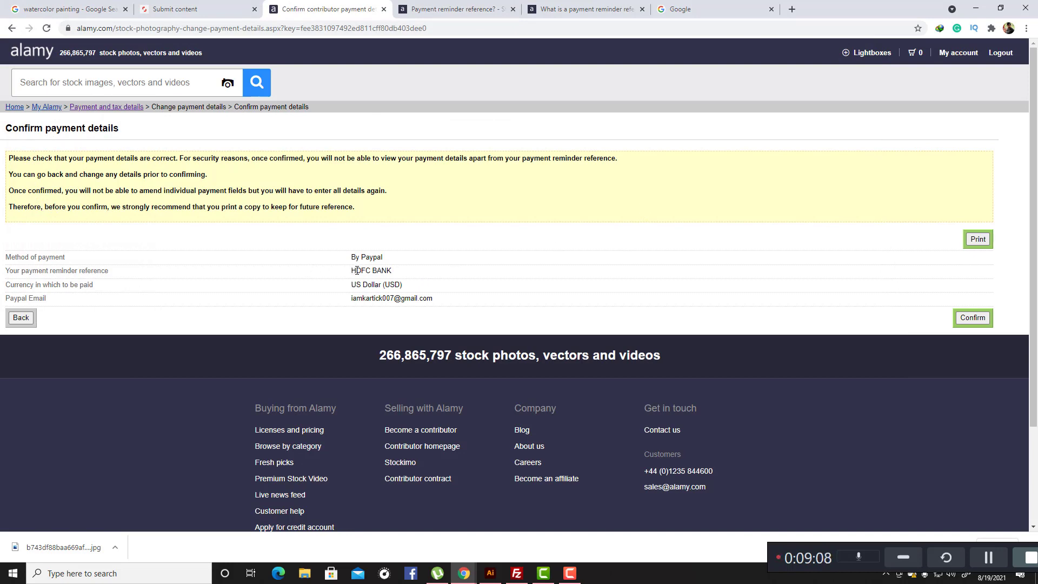
Confirm the PayPal payment details and save the UK VAT details with "No" for VAT registration and the status-change confirmation ticked
{"action": "left_click_drag", "start_coordinate": [354, 271], "coordinate": [435, 267]}
{"action": "left_click", "coordinate": [971, 323]}
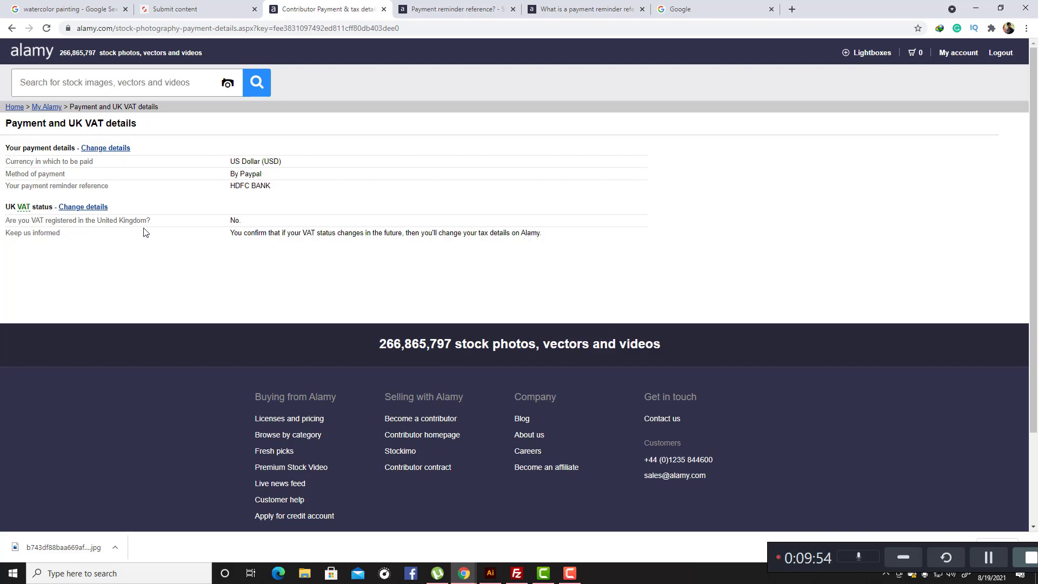
{"action": "left_click", "coordinate": [91, 209]}
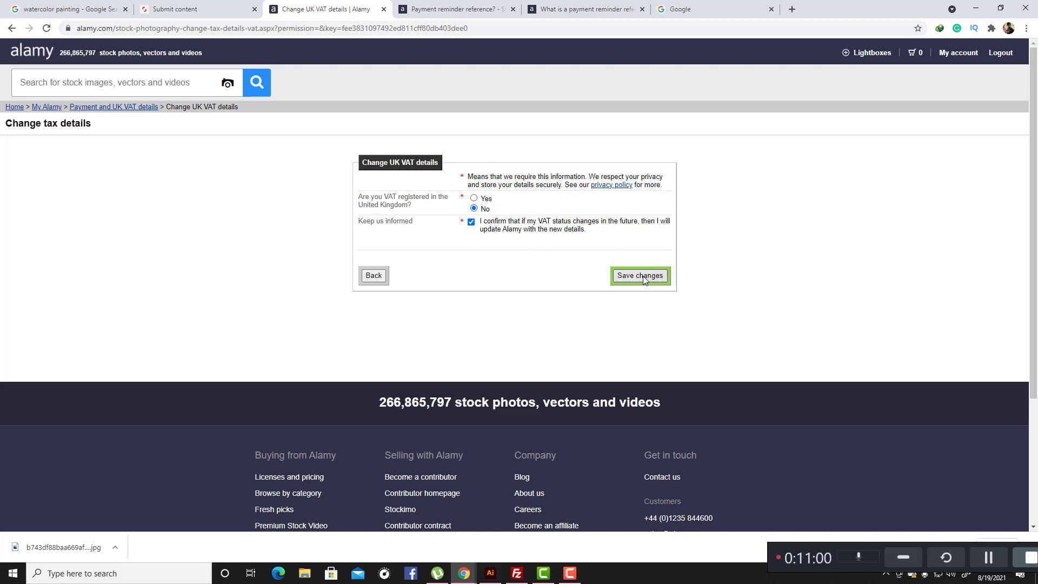
{"action": "left_click", "coordinate": [661, 279]}
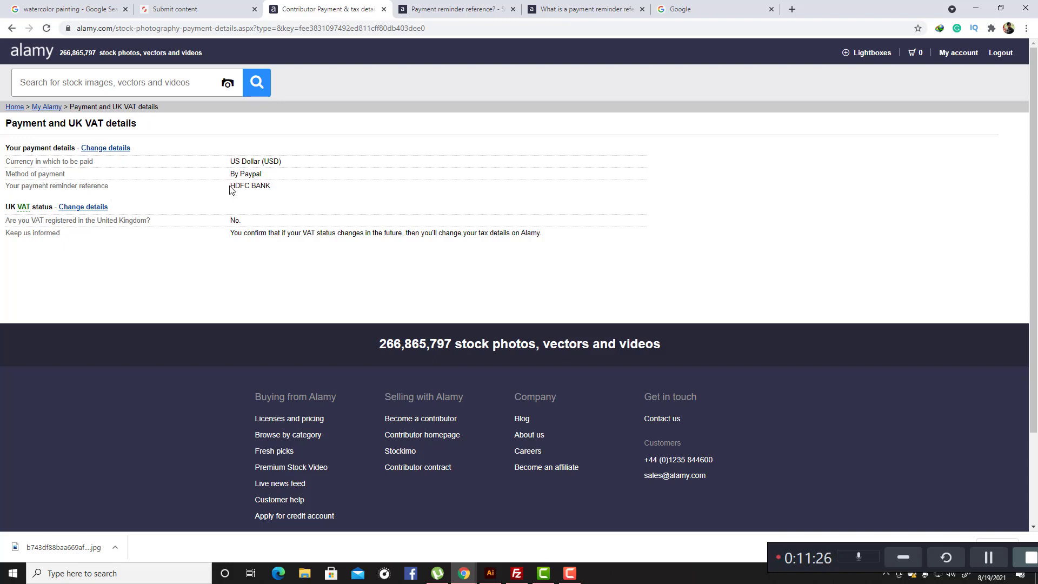
Highlight the saved payment reminder reference, then reopen the payment details form and examine the bank transfer option, bank fields and country choices
{"action": "left_click_drag", "start_coordinate": [230, 189], "coordinate": [273, 199]}
{"action": "left_click", "coordinate": [307, 199]}
{"action": "left_click", "coordinate": [122, 149]}
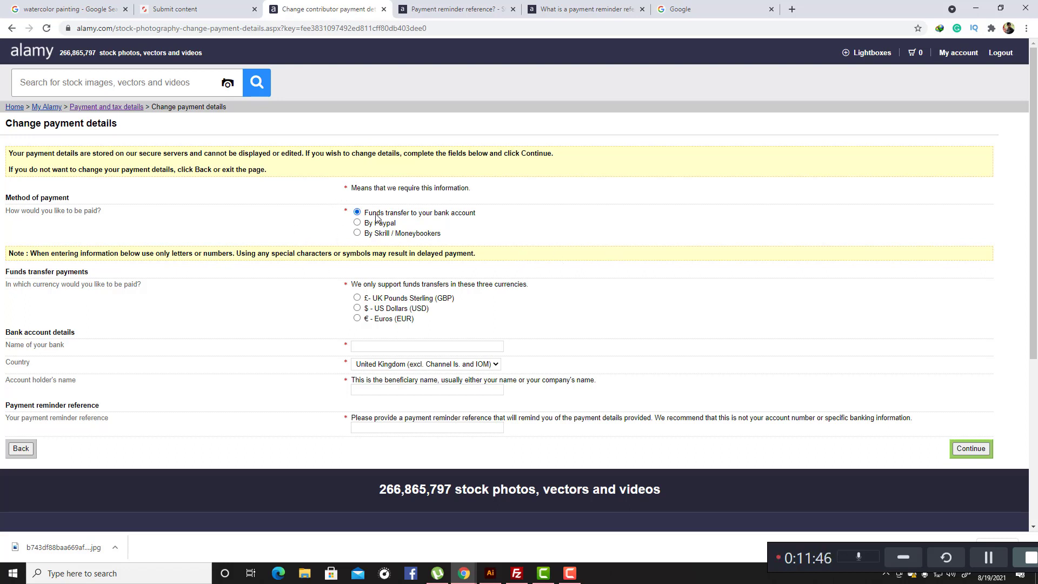
{"action": "left_click_drag", "start_coordinate": [365, 214], "coordinate": [473, 215]}
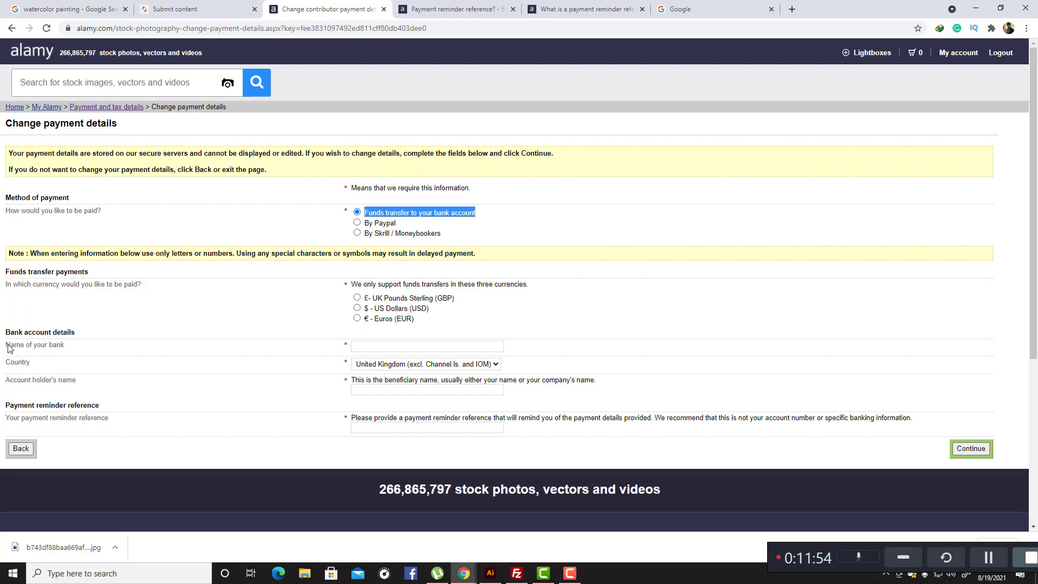
{"action": "left_click_drag", "start_coordinate": [7, 342], "coordinate": [95, 350]}
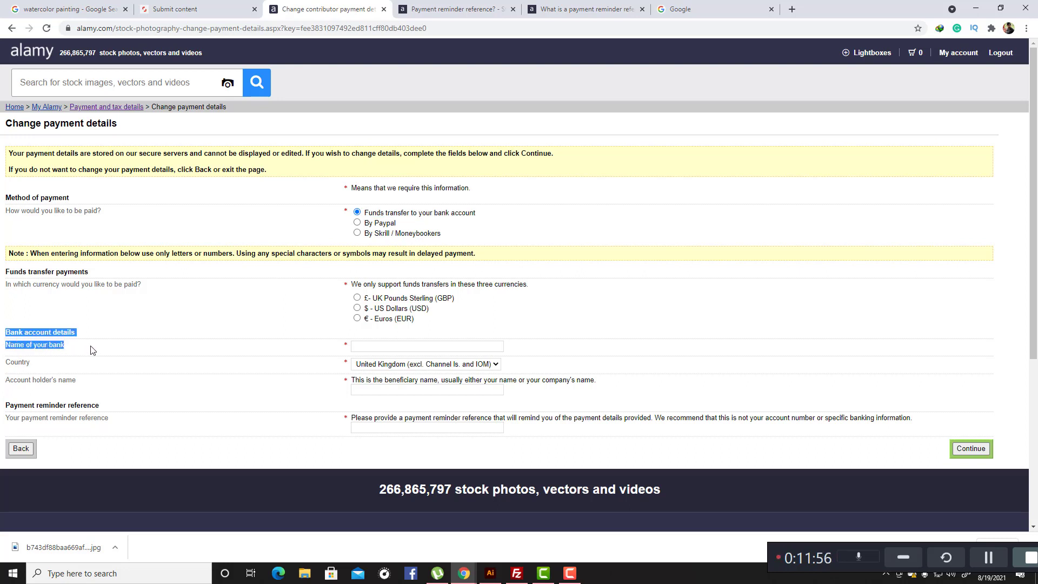
{"action": "left_click", "coordinate": [98, 350]}
{"action": "left_click_drag", "start_coordinate": [7, 368], "coordinate": [51, 369]}
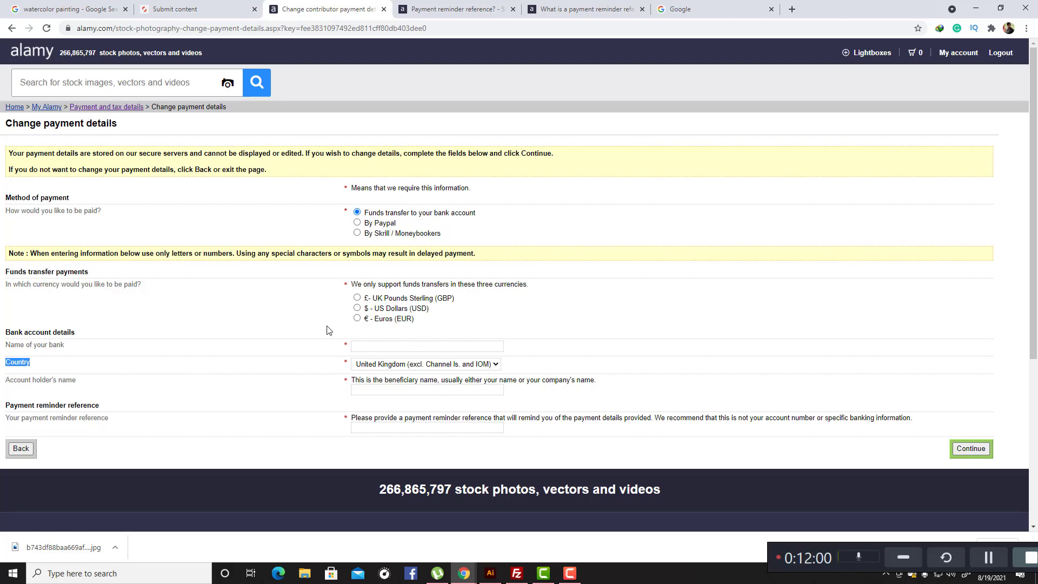
{"action": "left_click", "coordinate": [494, 365]}
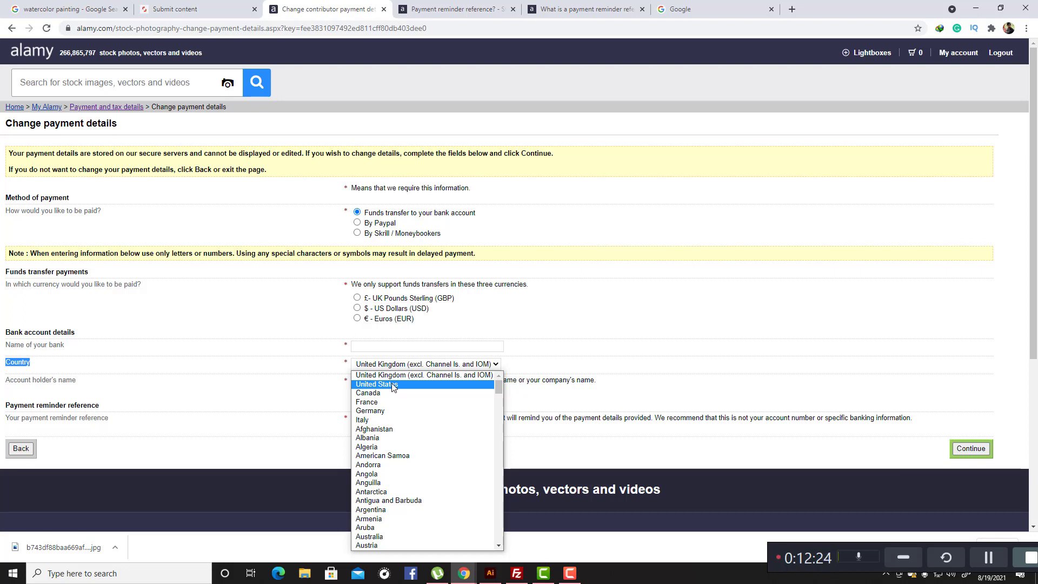
{"action": "left_click", "coordinate": [760, 399]}
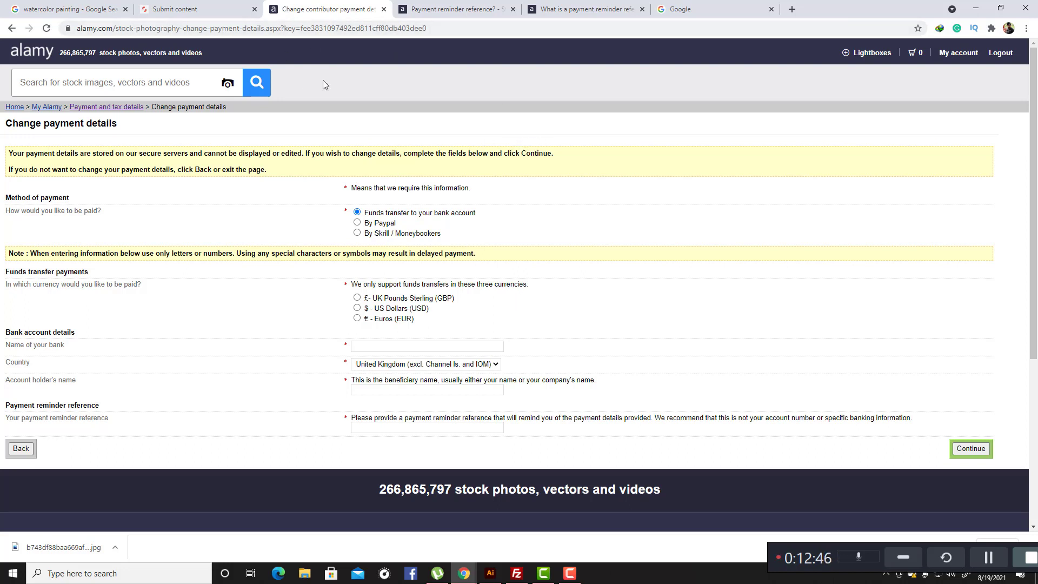
Go back to the Payment and UK VAT details page without changing the payment method and highlight the reminder reference "HDFC BANK"
{"action": "left_click", "coordinate": [12, 28]}
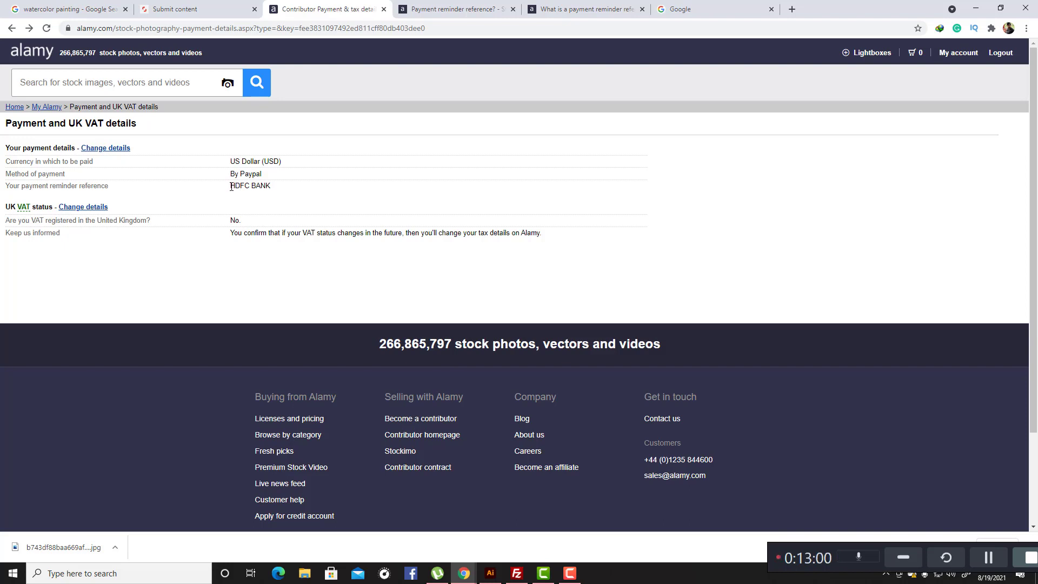
{"action": "left_click_drag", "start_coordinate": [231, 187], "coordinate": [289, 190]}
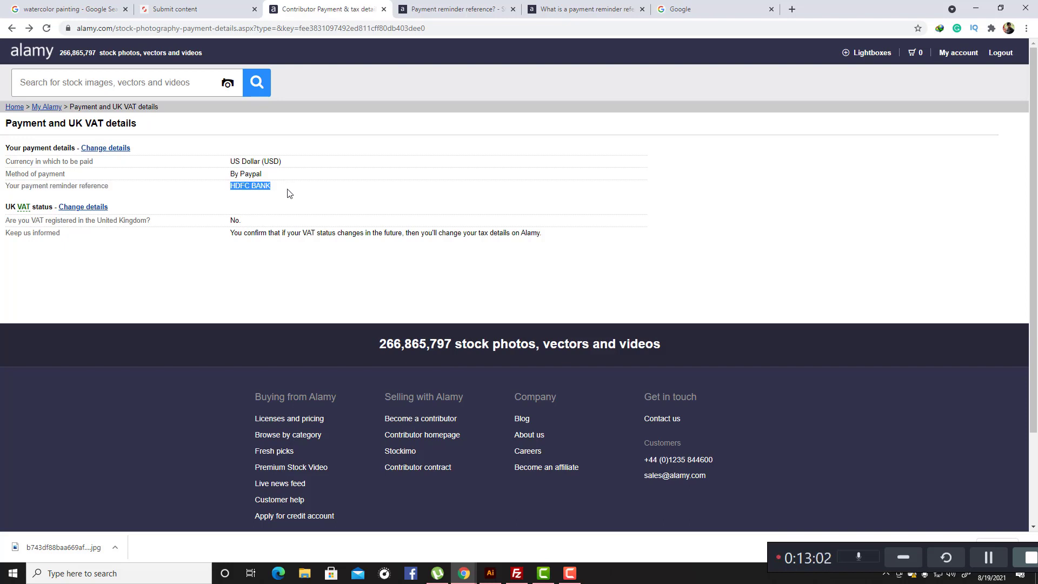